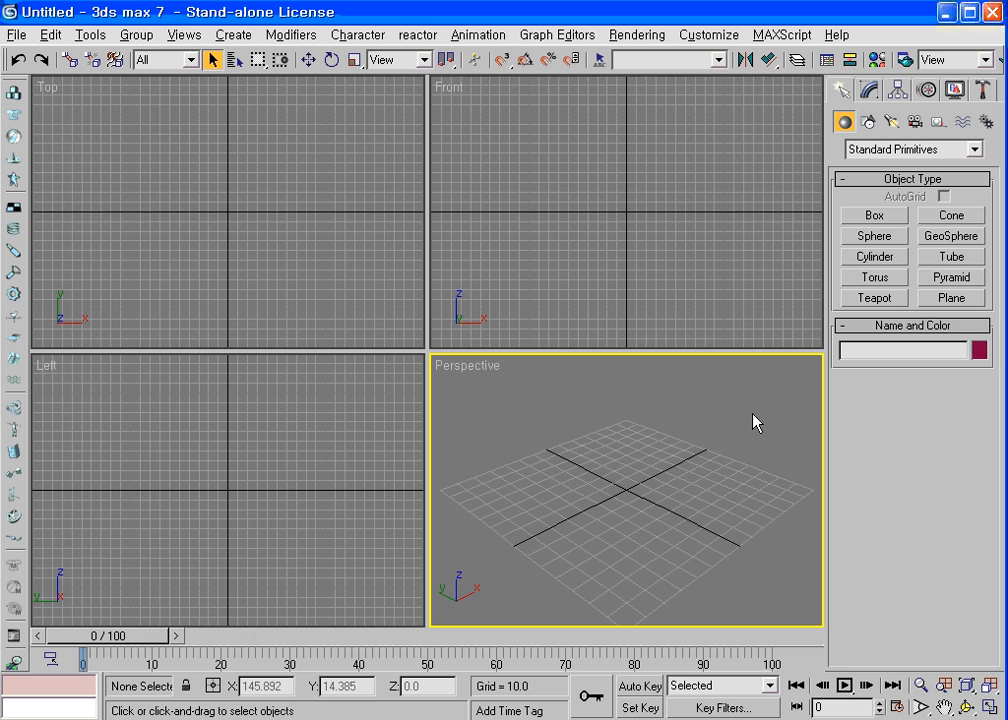
Draw an open four-point line in the Front view: long horizontal base, slanted rise about 20 by 24 units, and short horizontal rim.
left_click(756, 259)
left_click(868, 123)
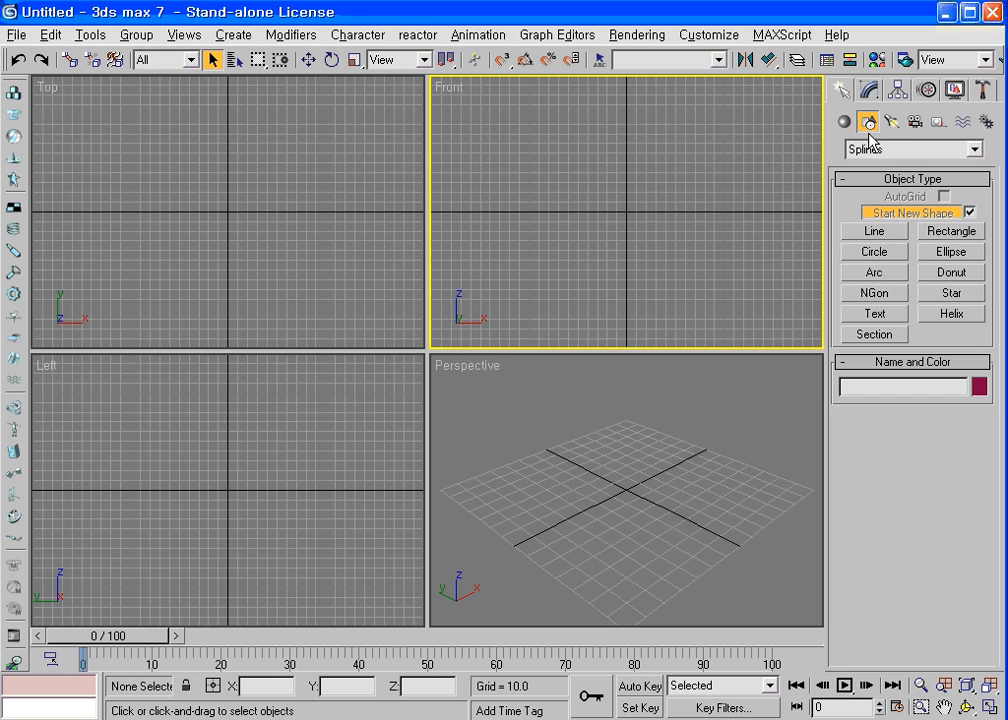
left_click(875, 233)
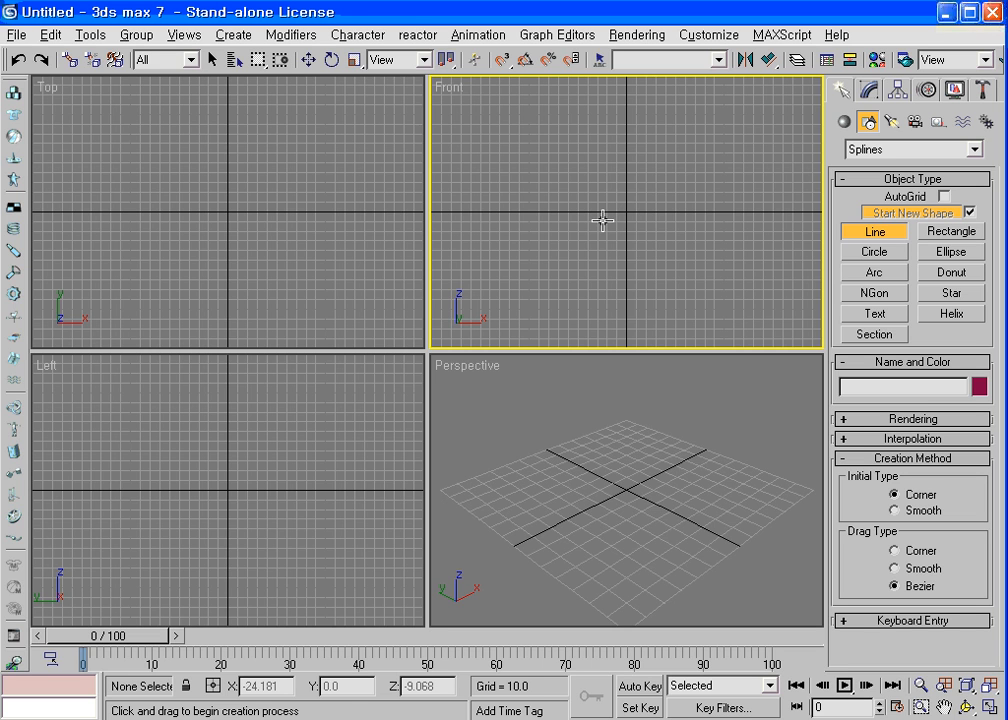
left_click(590, 220)
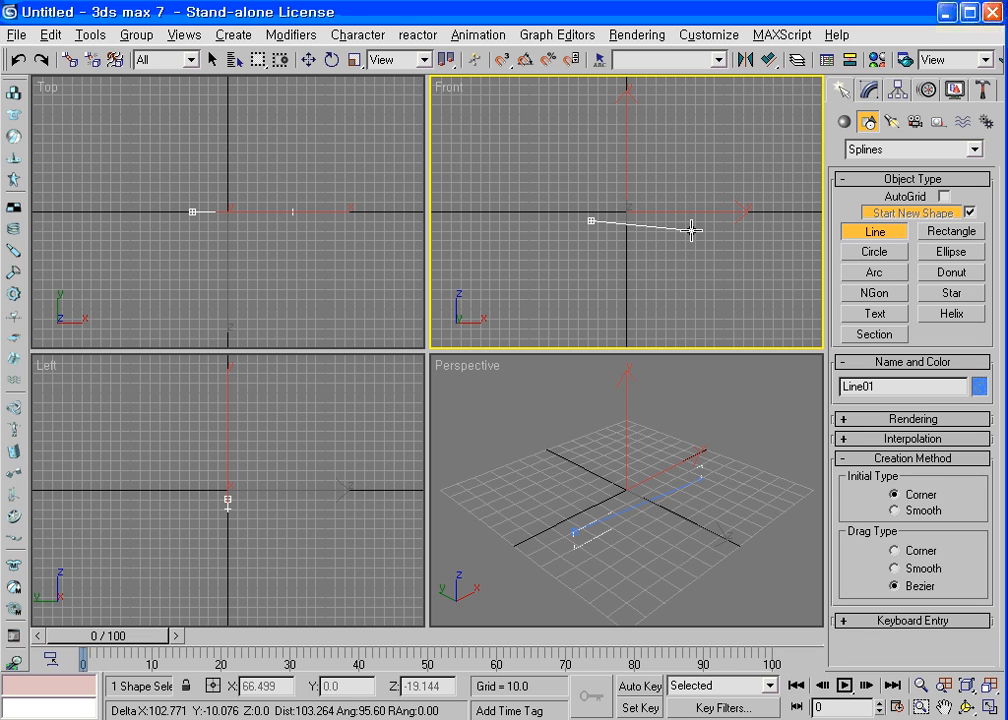
left_click(751, 220)
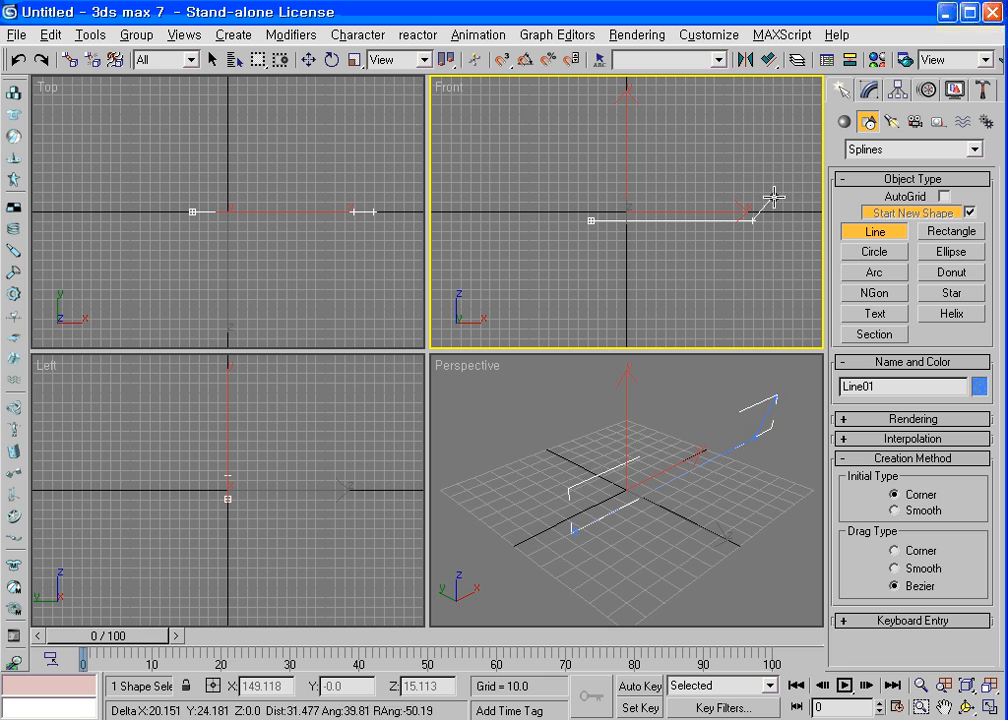
left_click(775, 197)
left_click(788, 197)
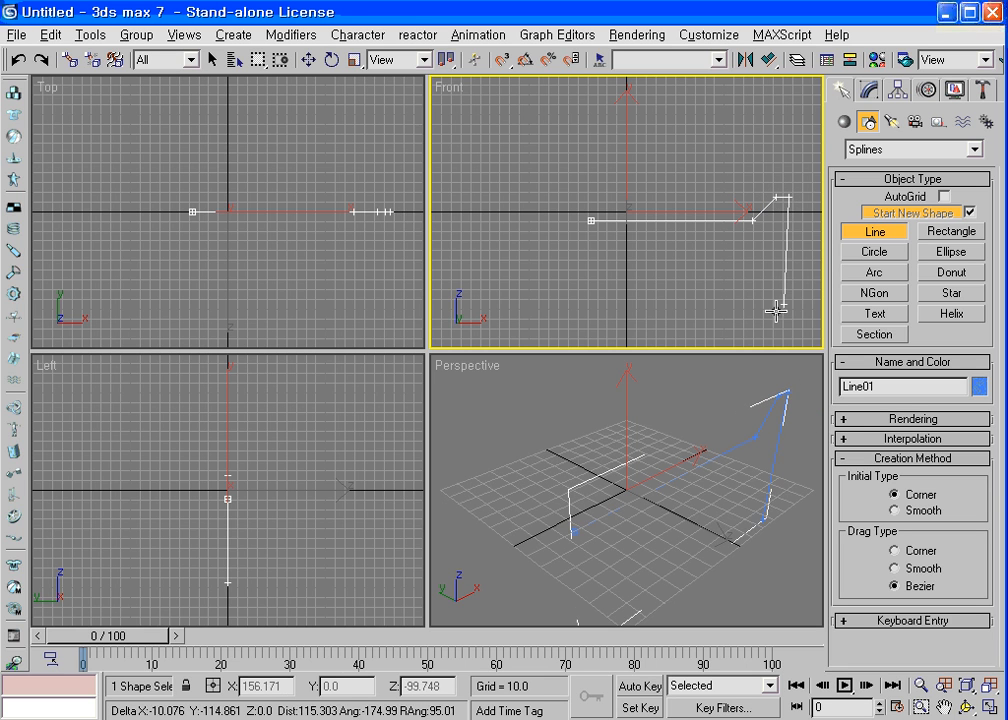
right_click(738, 325)
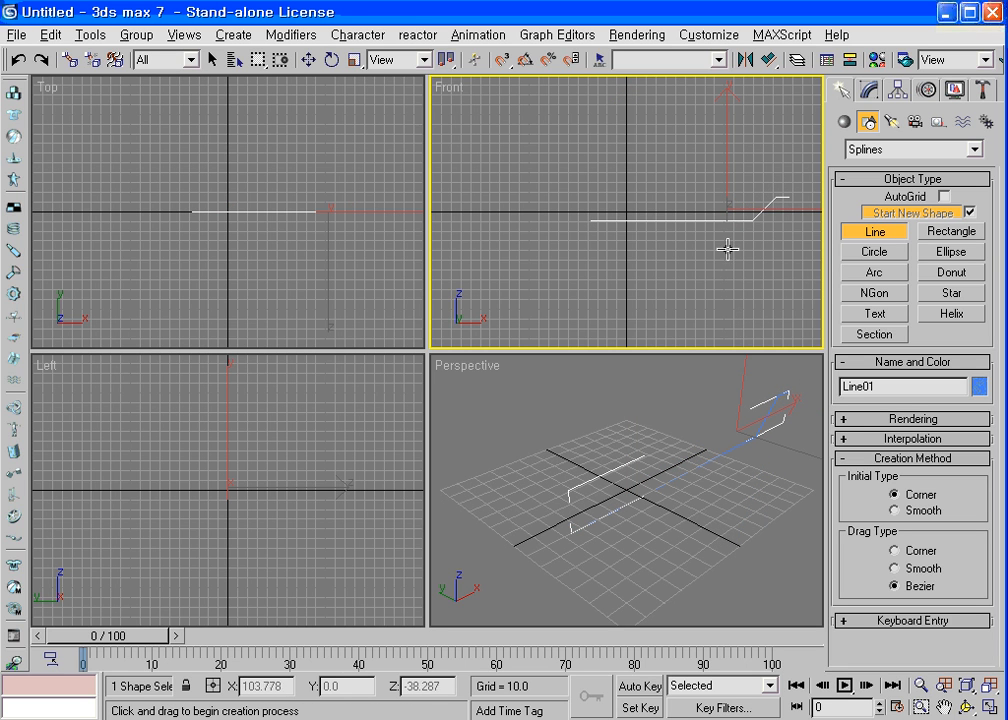
right_click(810, 173)
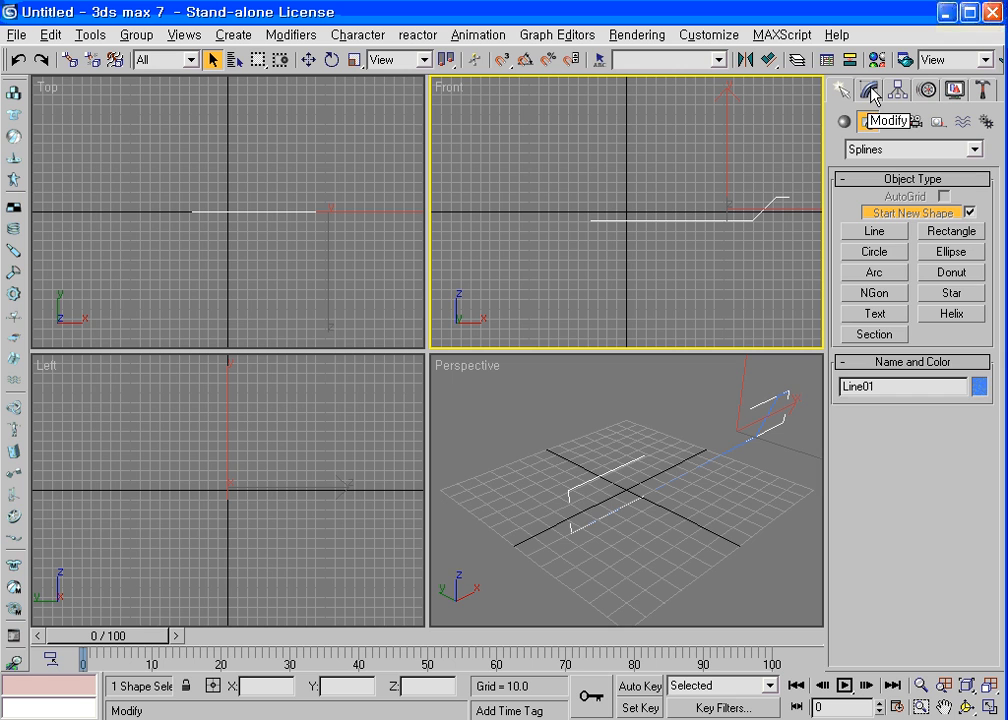
Apply a Lathe modifier to the profile line.
left_click(872, 93)
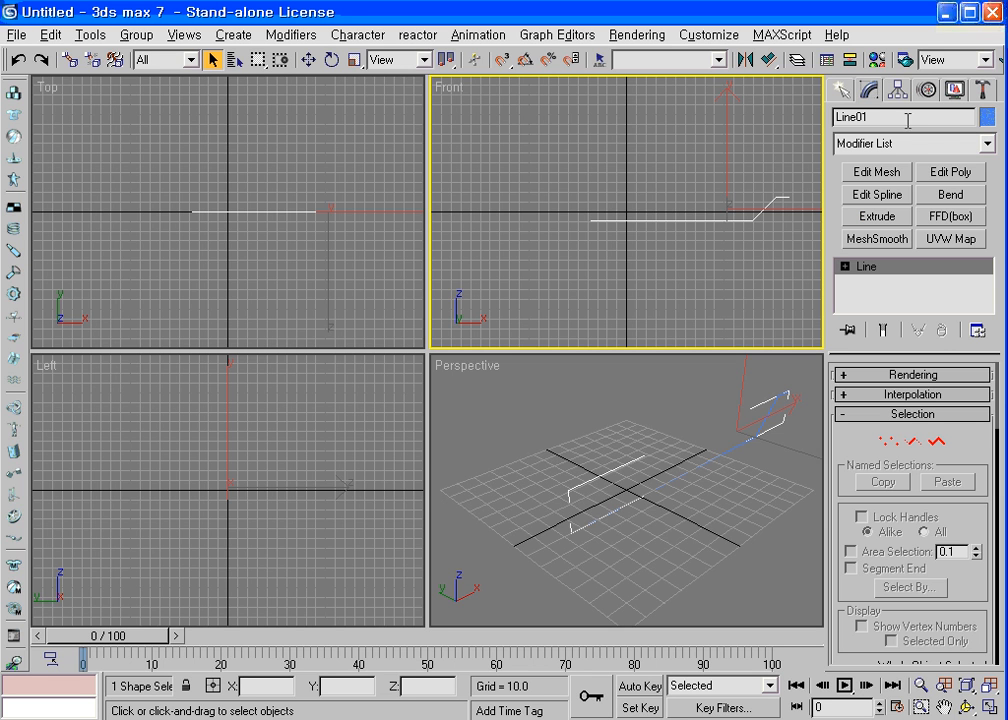
left_click(946, 148)
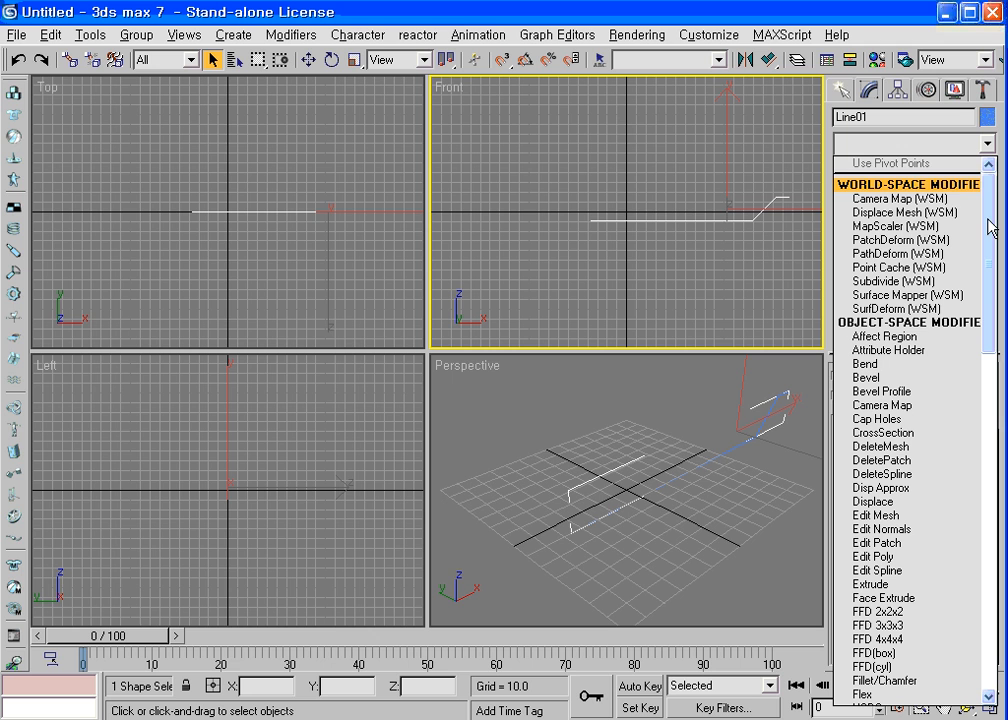
left_click_drag(990, 222, 991, 333)
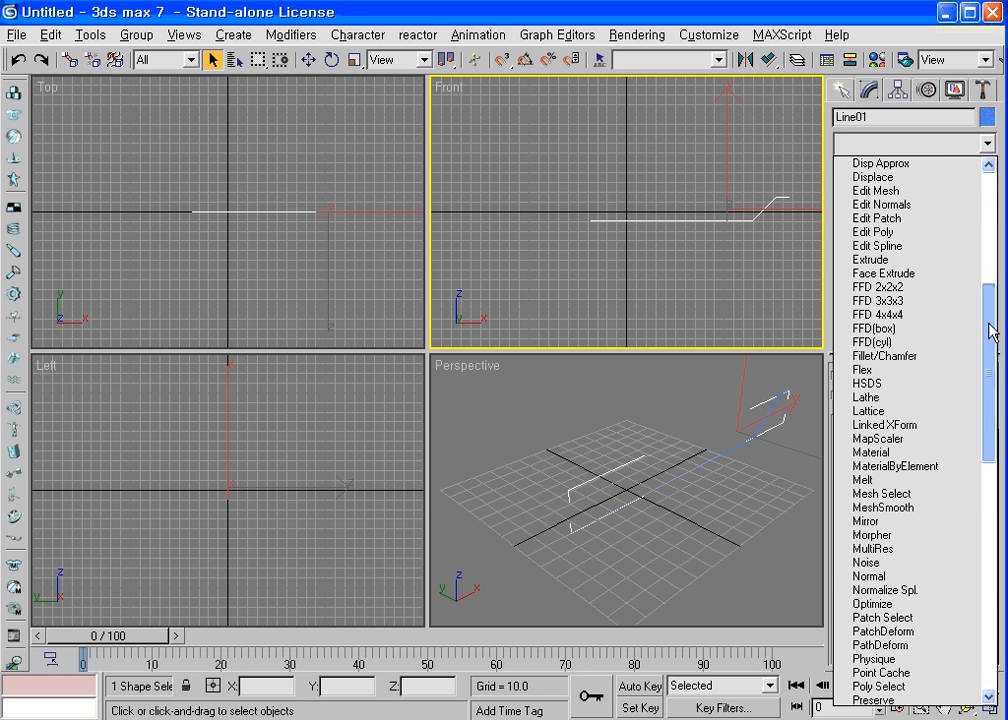
left_click(866, 398)
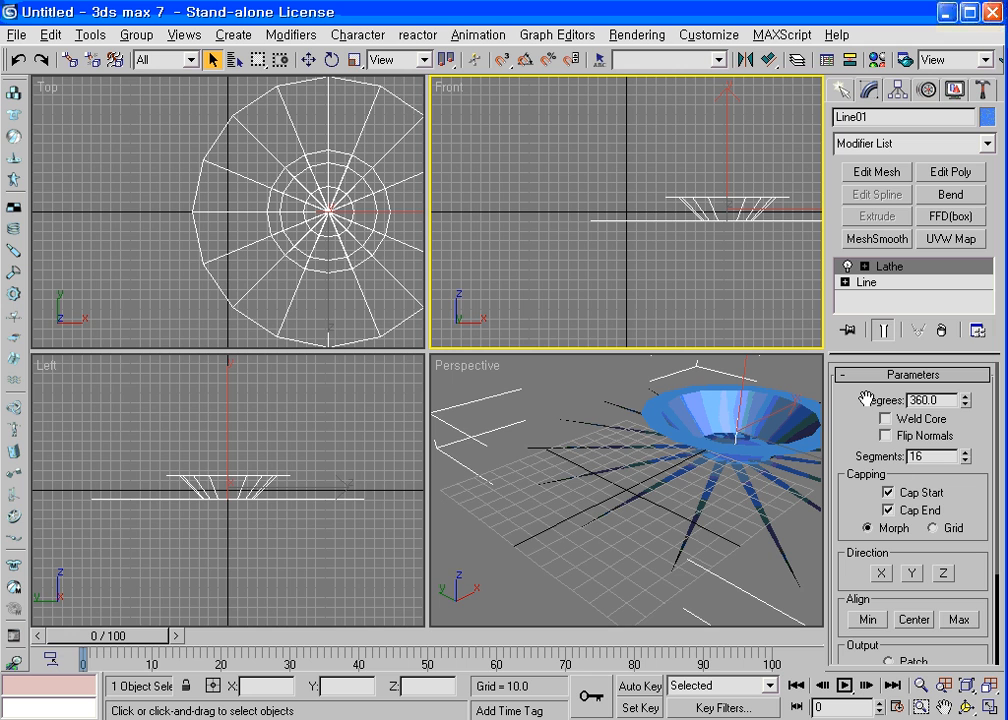
Compare the Min and Center alignments of the lathe axis and keep Min to form a dish.
left_click(989, 685)
left_click(968, 708)
left_click_drag(632, 498, 668, 508)
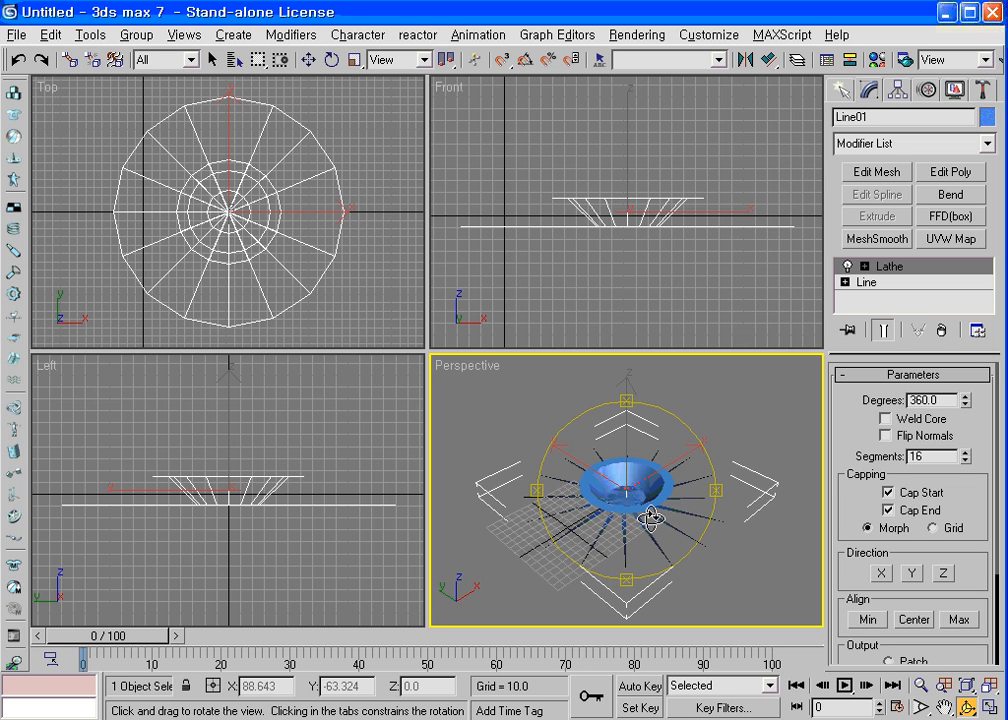
left_click_drag(851, 540, 850, 452)
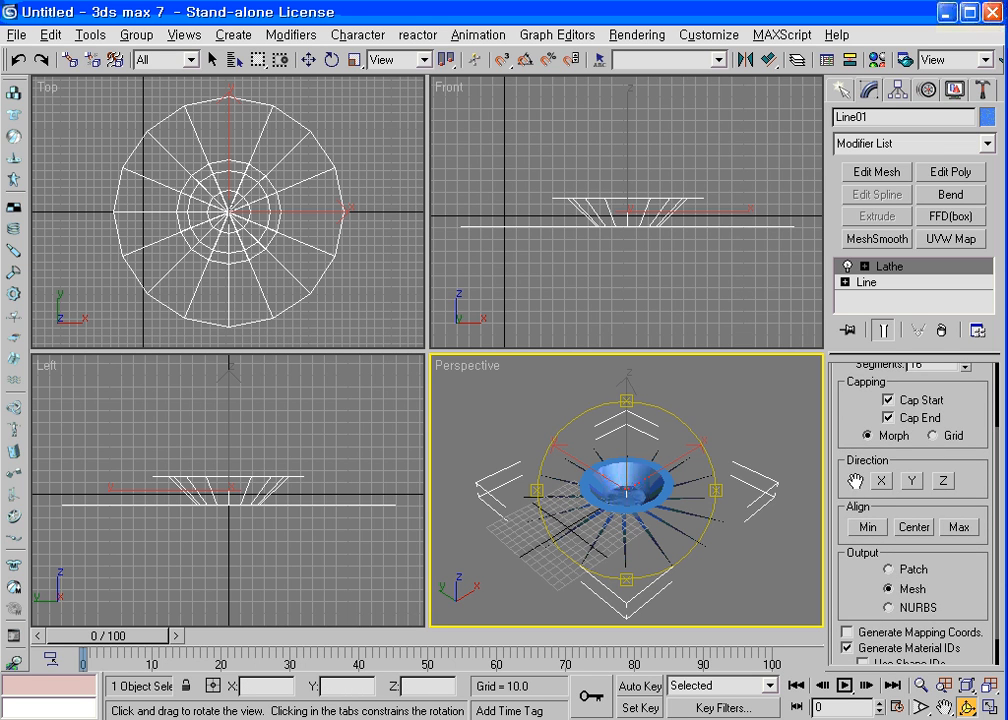
left_click(860, 529)
left_click(914, 530)
left_click(868, 530)
left_click(868, 531)
Inspect the dish from above and below, and flip the normals of the lathed surface.
left_click(991, 687)
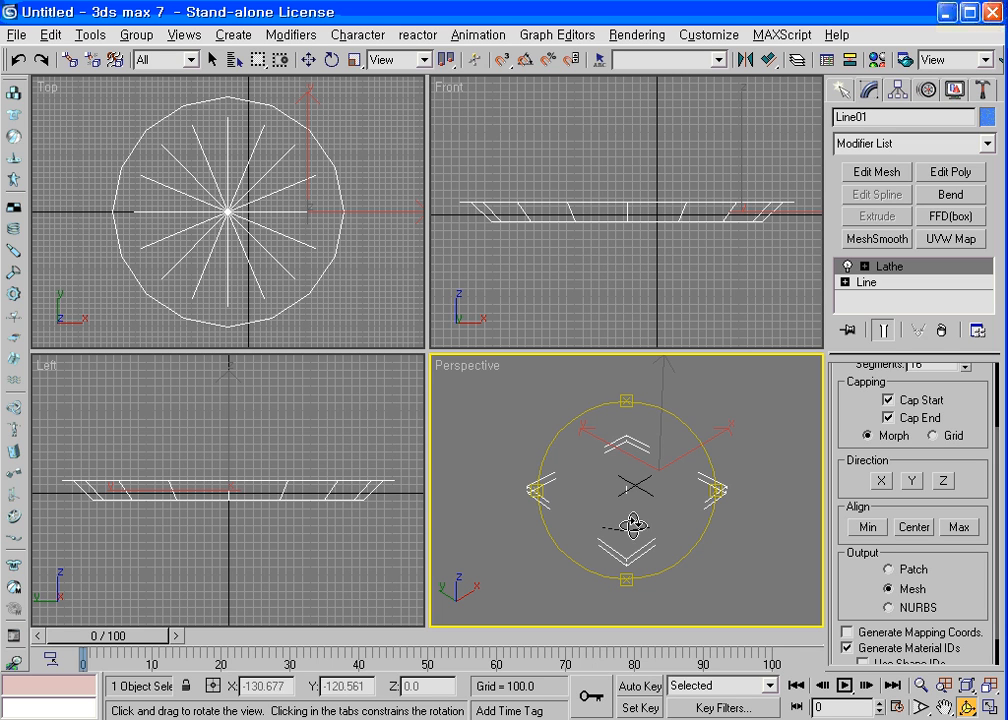
left_click_drag(625, 522, 628, 348)
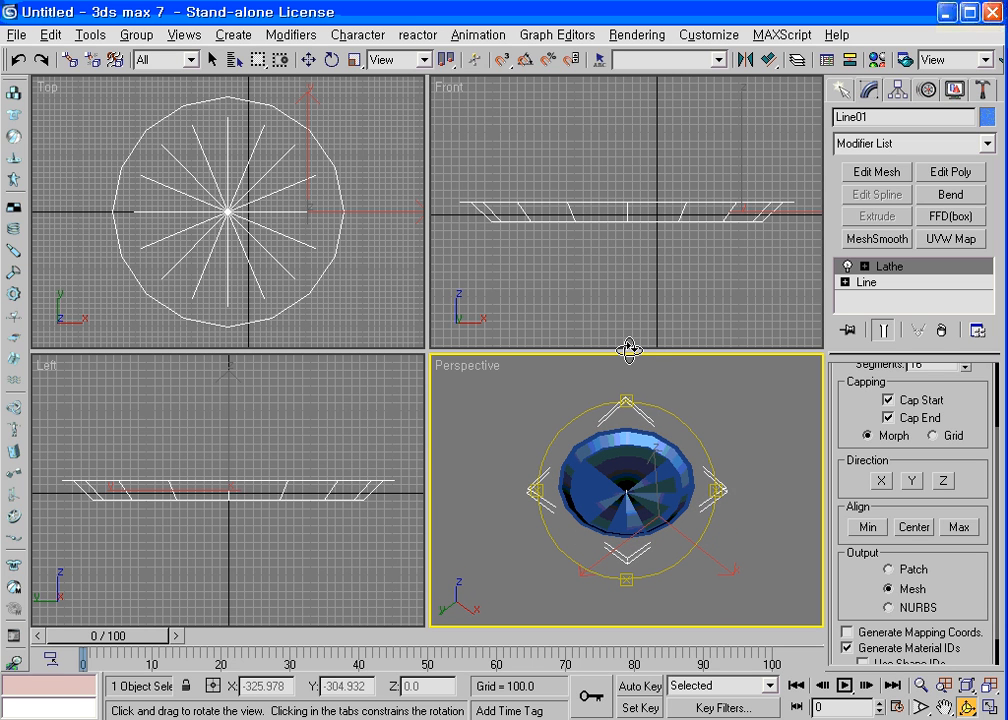
left_click_drag(628, 348, 673, 493)
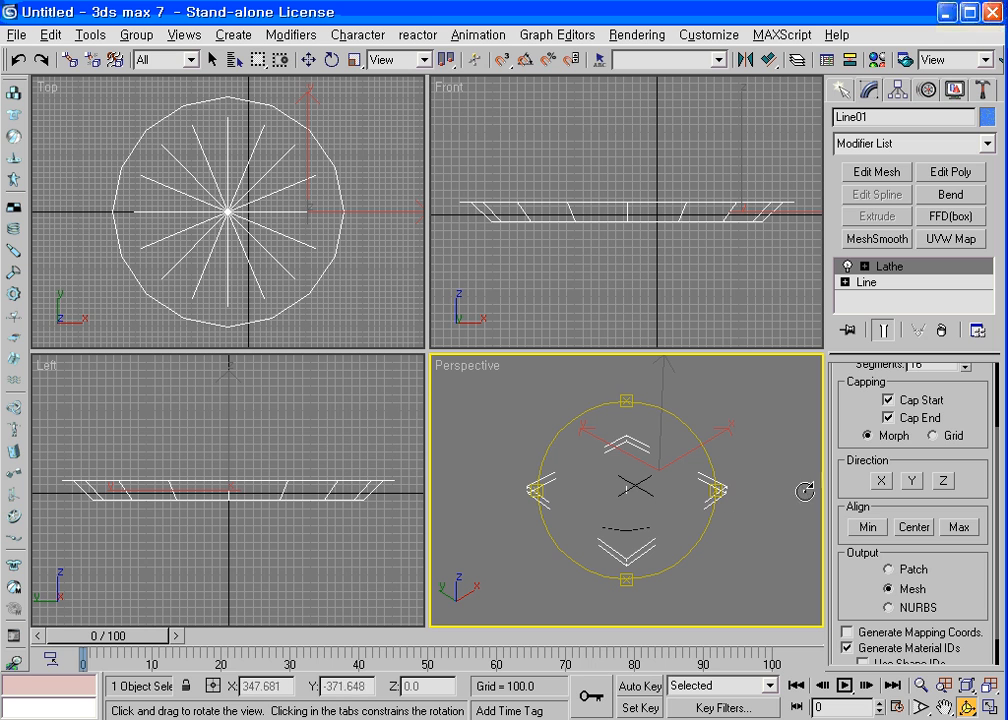
left_click_drag(843, 411, 844, 506)
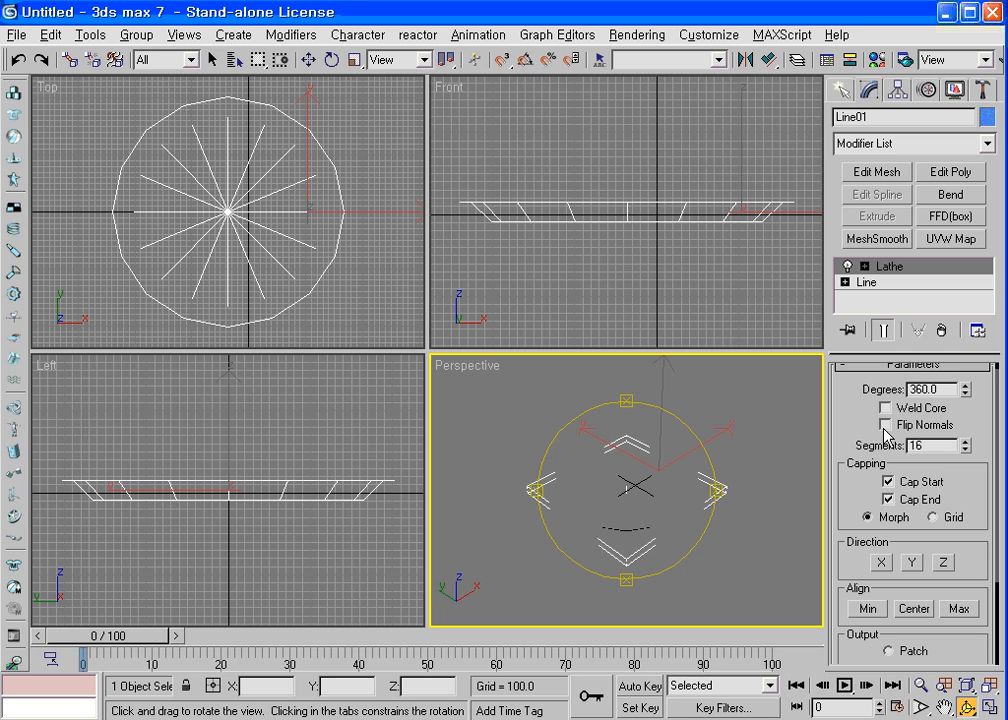
left_click(885, 426)
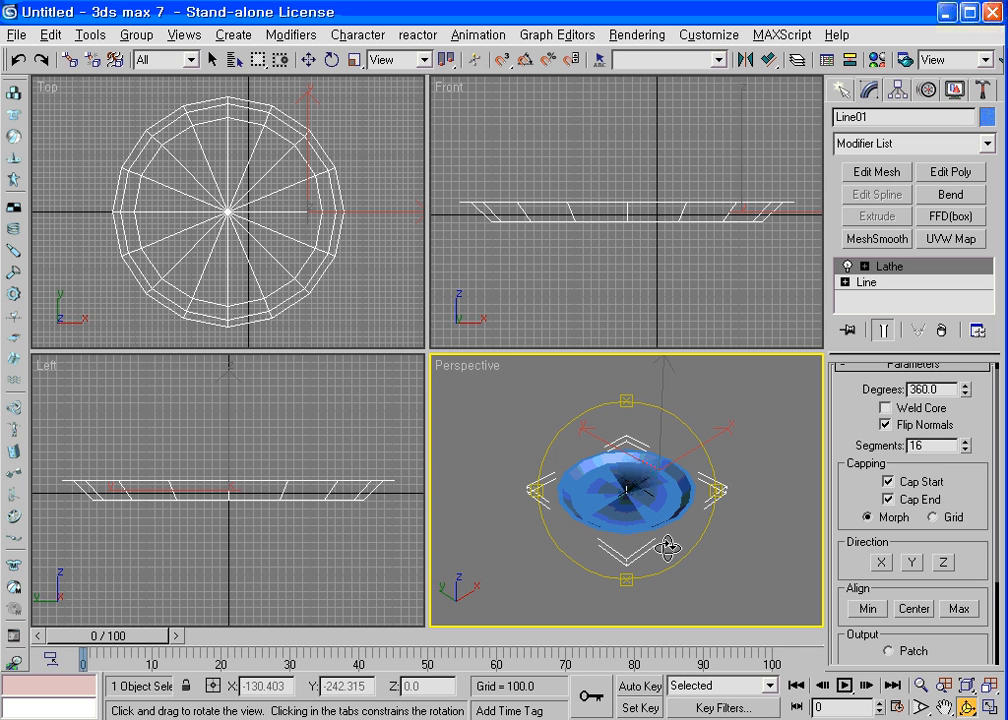
mouse_move(625, 535)
left_mouse_down()
mouse_move(624, 388)
mouse_move(625, 545)
mouse_move(624, 381)
mouse_move(637, 536)
mouse_move(664, 512)
mouse_move(661, 520)
left_mouse_up()
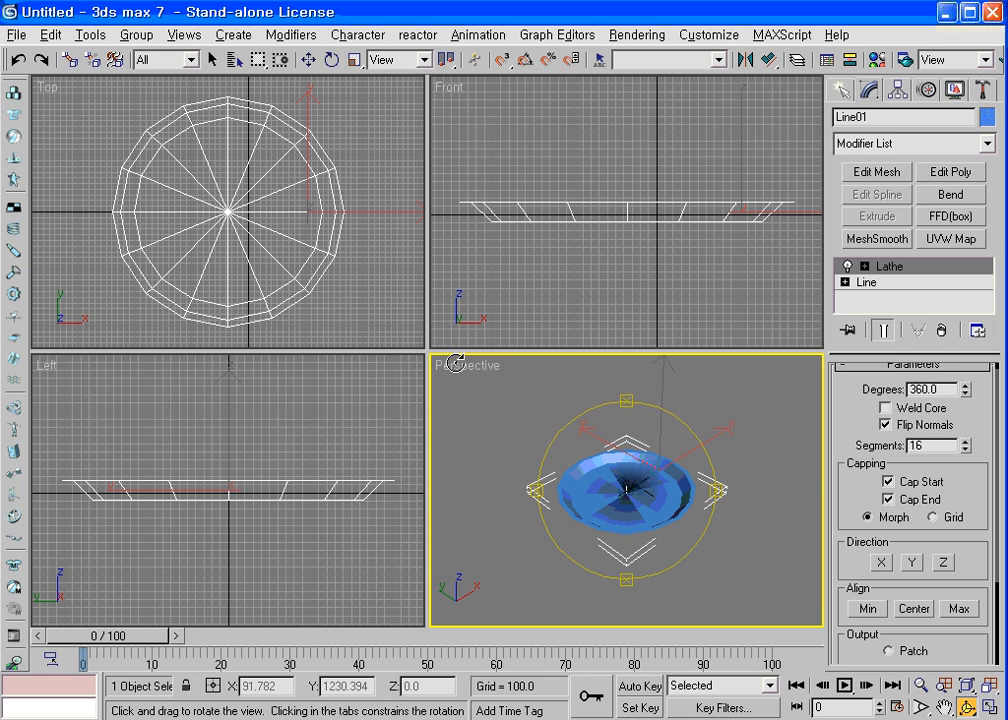
Enable Force 2-Sided display in the Perspective viewport's configuration.
right_click(458, 368)
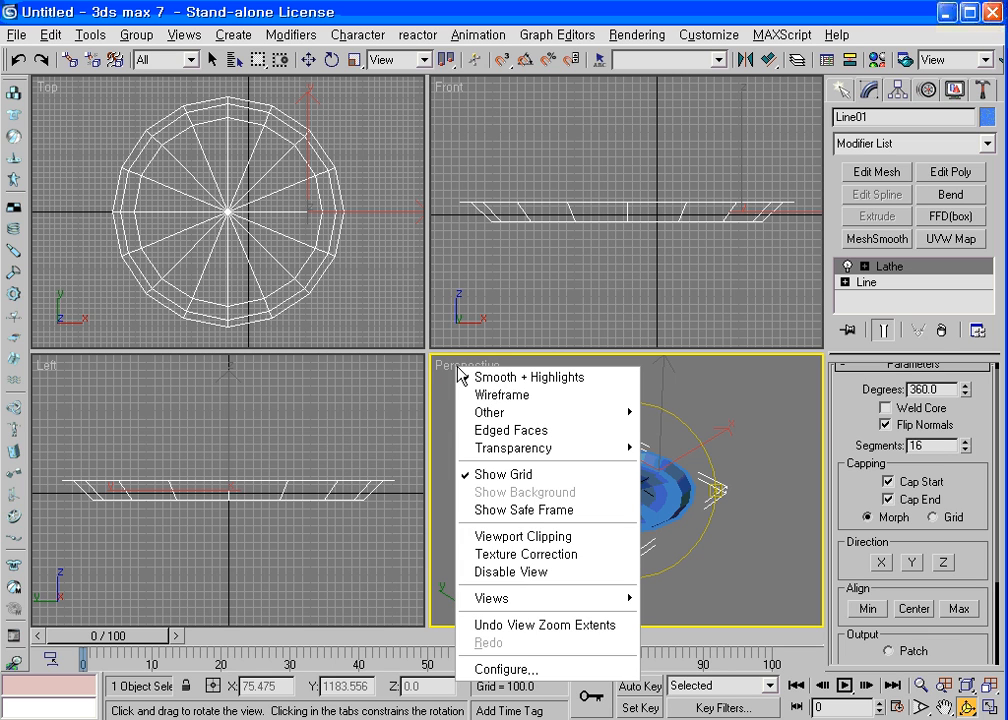
left_click(530, 677)
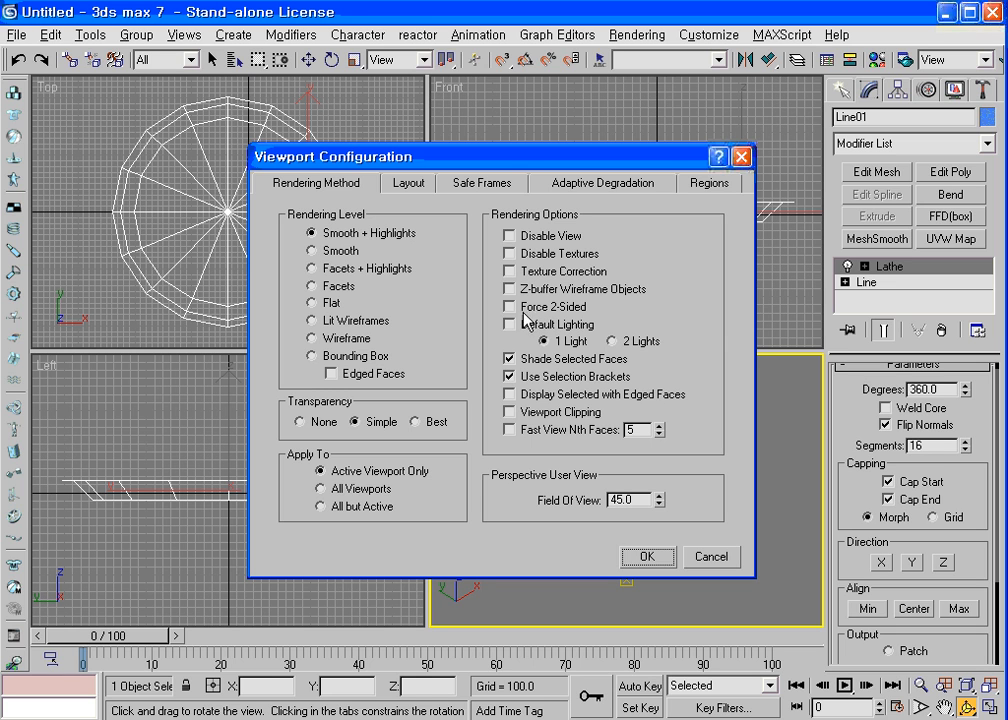
left_click(510, 306)
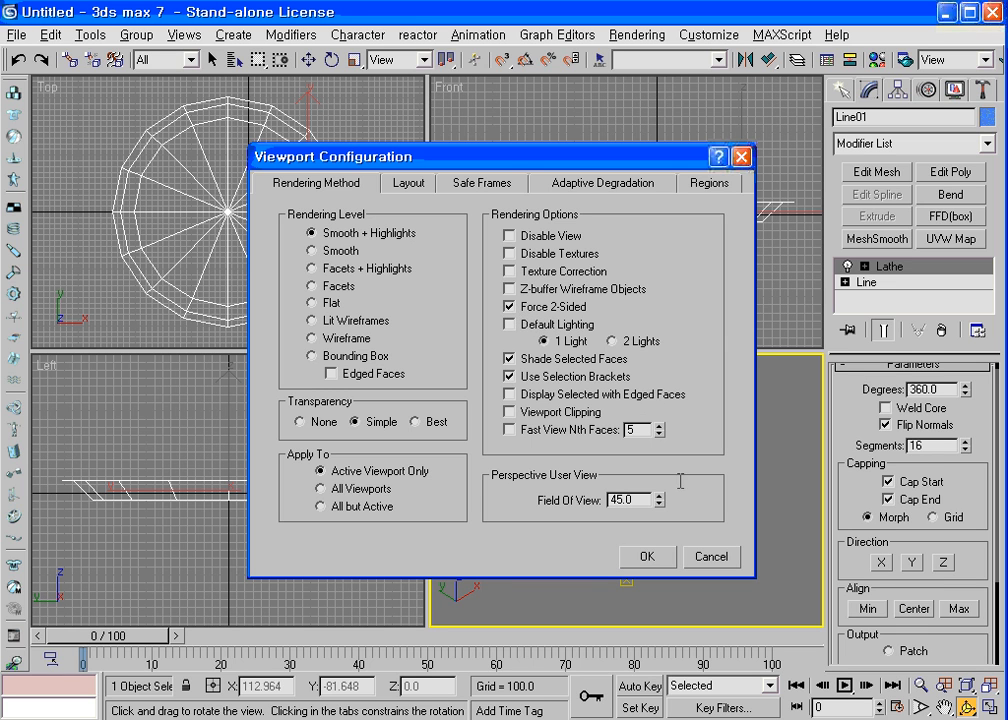
left_click(648, 557)
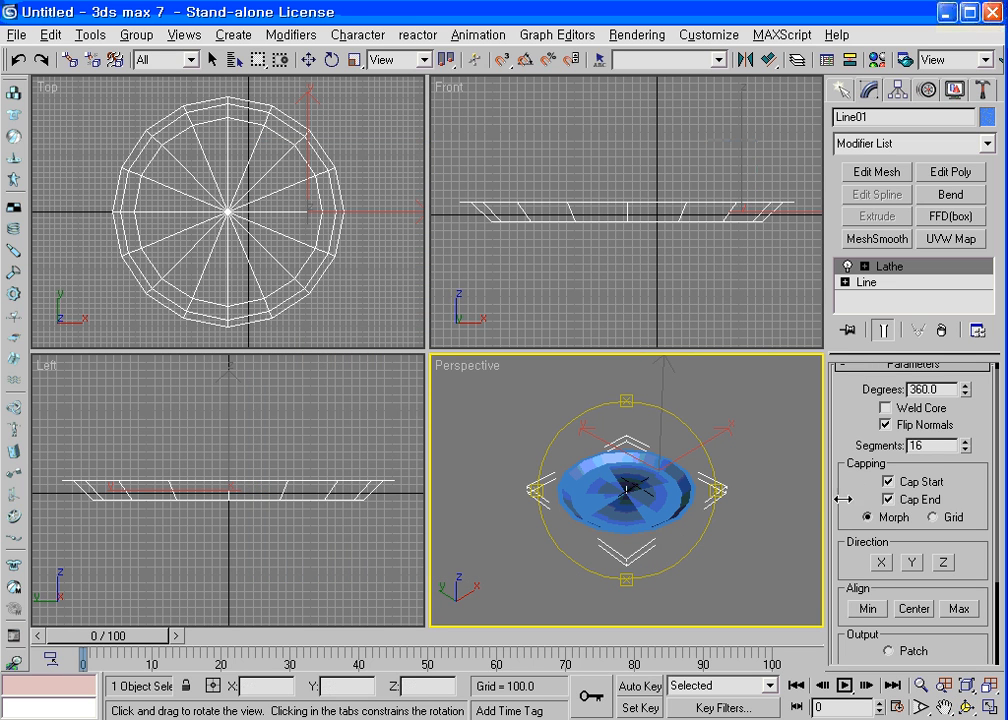
Turn off Flip Normals for the lathe, try the Max axis alignment, and return to Min.
left_click(885, 425)
left_click_drag(686, 522, 636, 500)
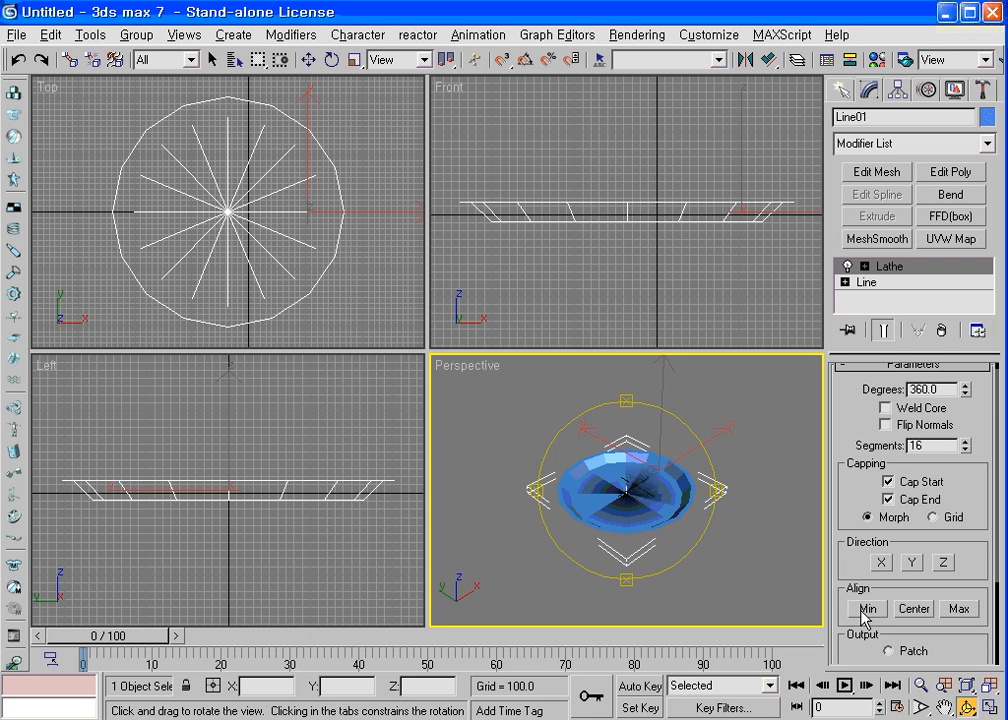
left_click(959, 608)
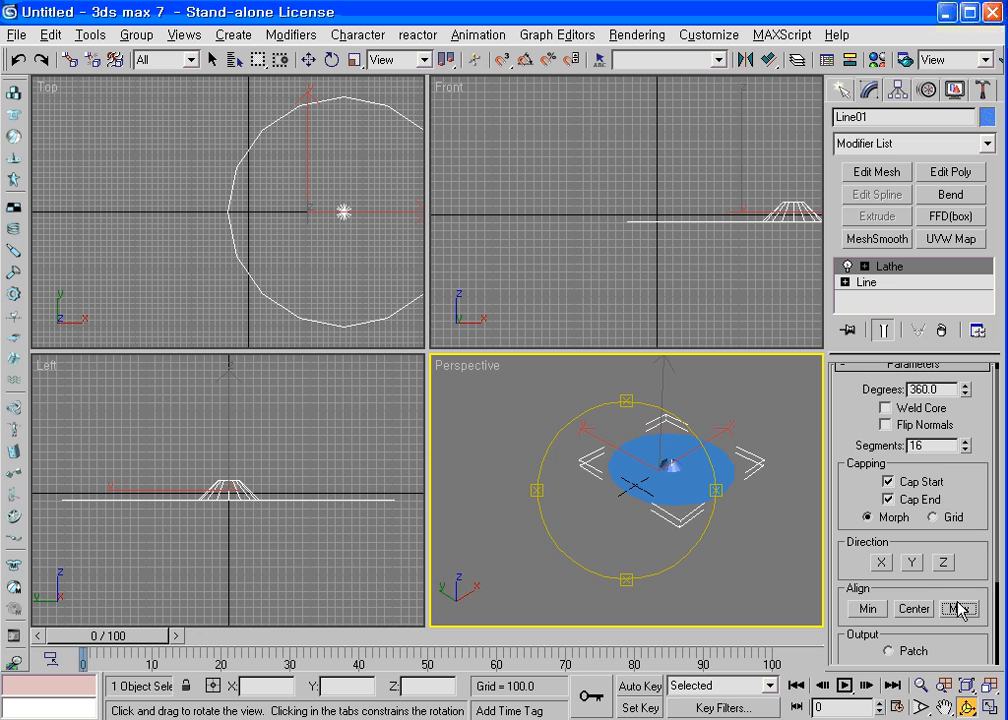
left_click(867, 609)
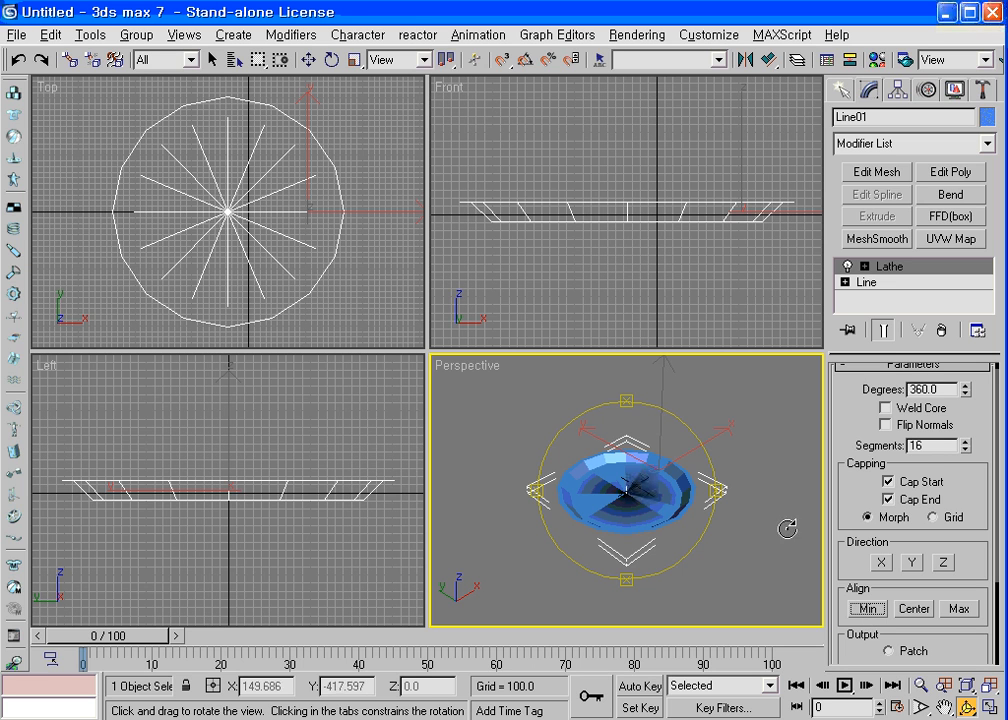
Enable Weld Core on the lathe to clean up the centre of the dish.
scroll(632, 497, "up", 5)
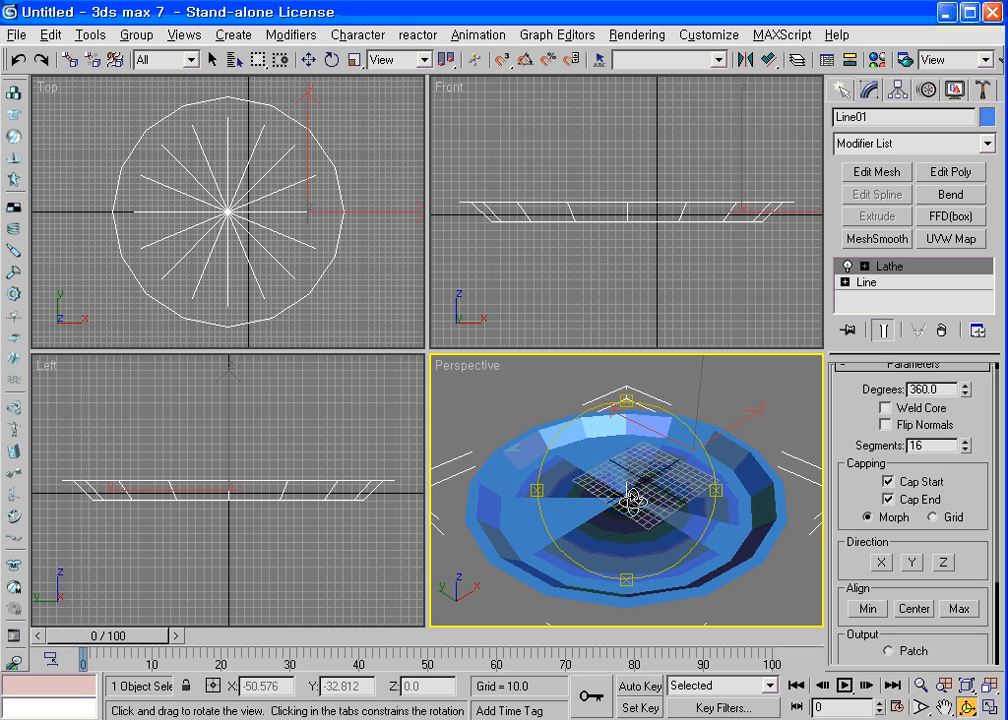
left_click_drag(637, 497, 662, 480)
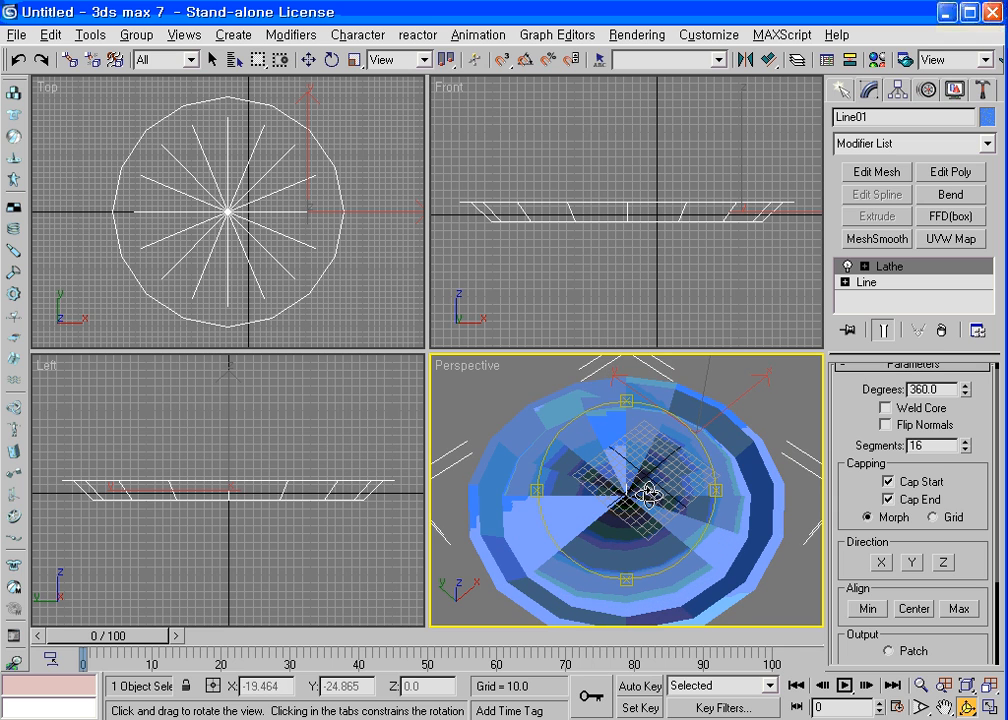
left_click(885, 408)
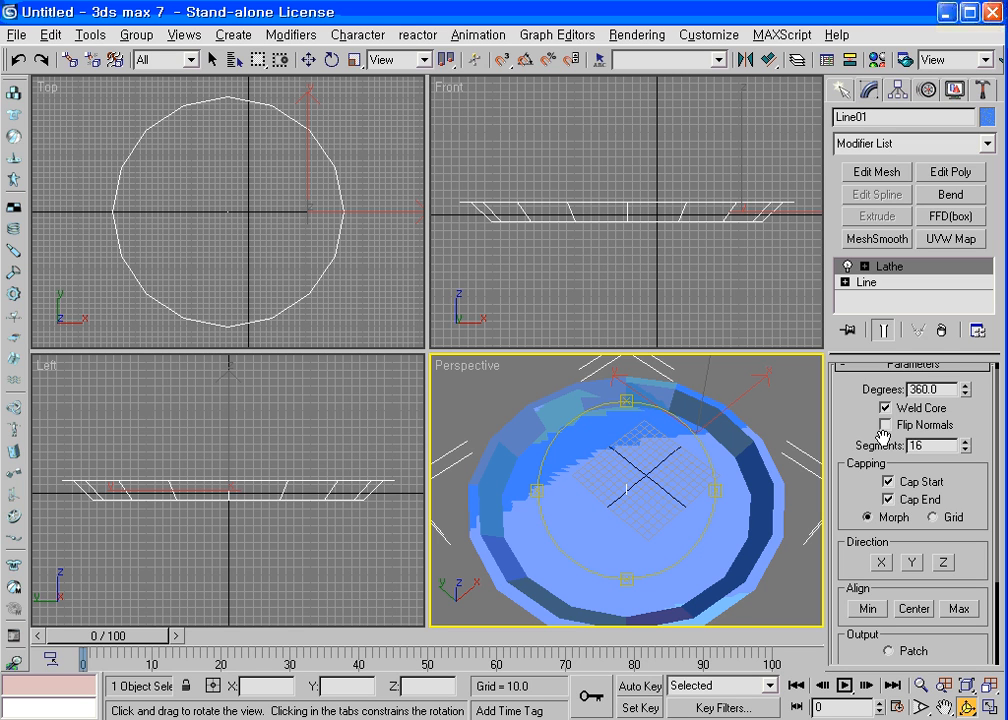
Smooth the dish by raising the lathe to 58 segments, keeping the full 360-degree sweep.
left_click(856, 410)
left_click_drag(856, 410, 857, 421)
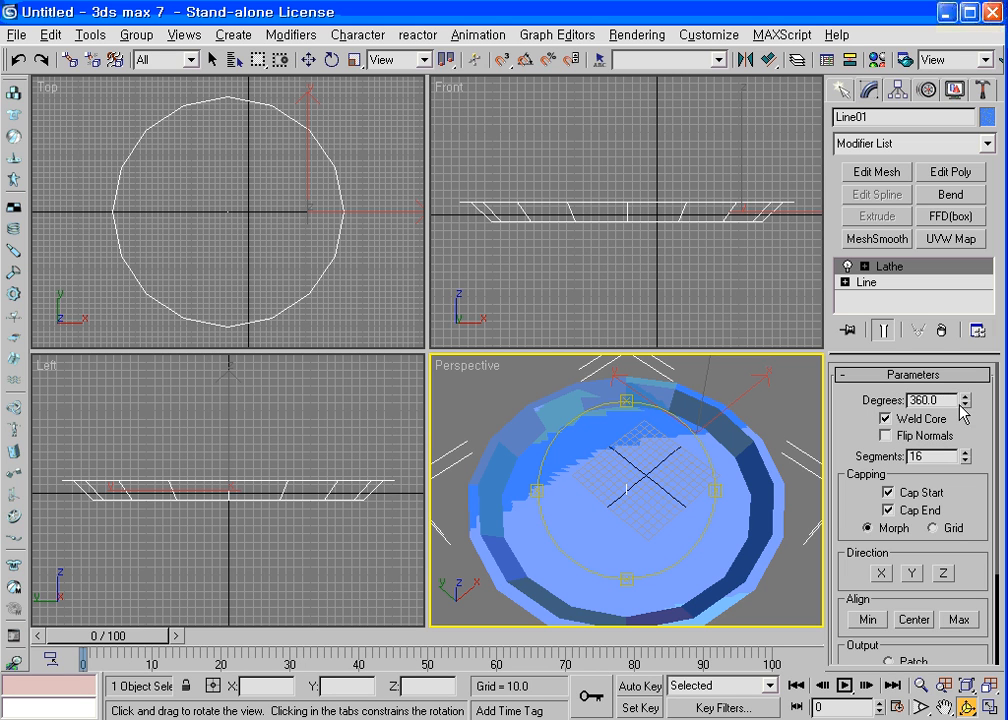
left_click_drag(966, 405, 943, 557)
left_click(946, 455)
left_click_drag(946, 455, 886, 441)
left_click_drag(967, 458, 965, 376)
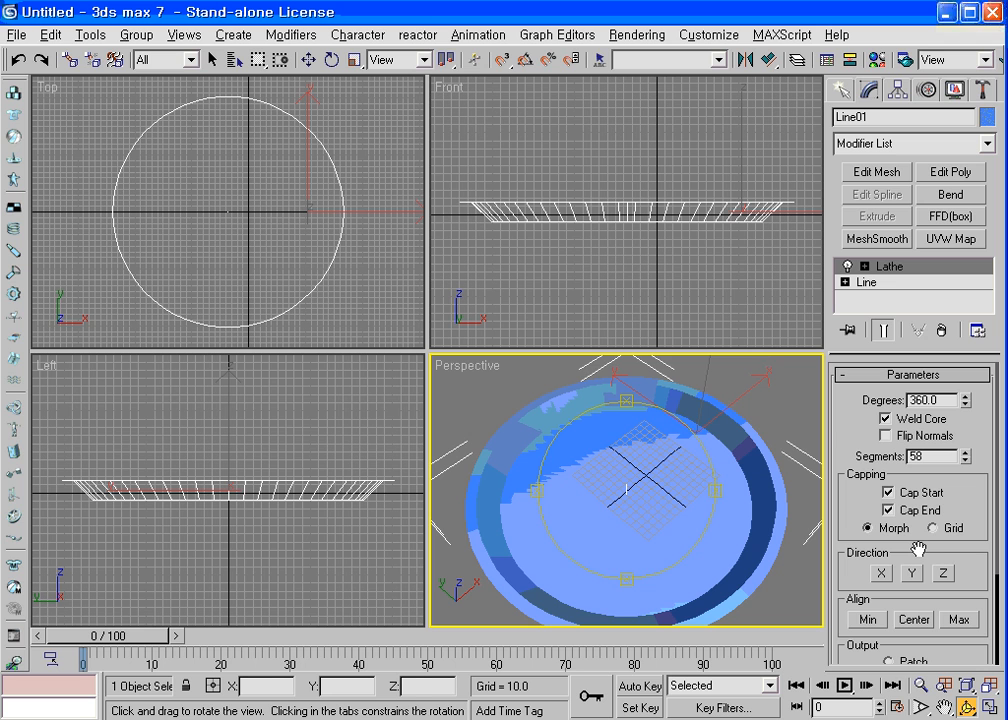
right_click(740, 497)
Go back to the base Line beneath the Lathe modifier, enter vertex editing, and frame the profile in all views.
middle_click_drag(742, 497, 707, 483, "alt")
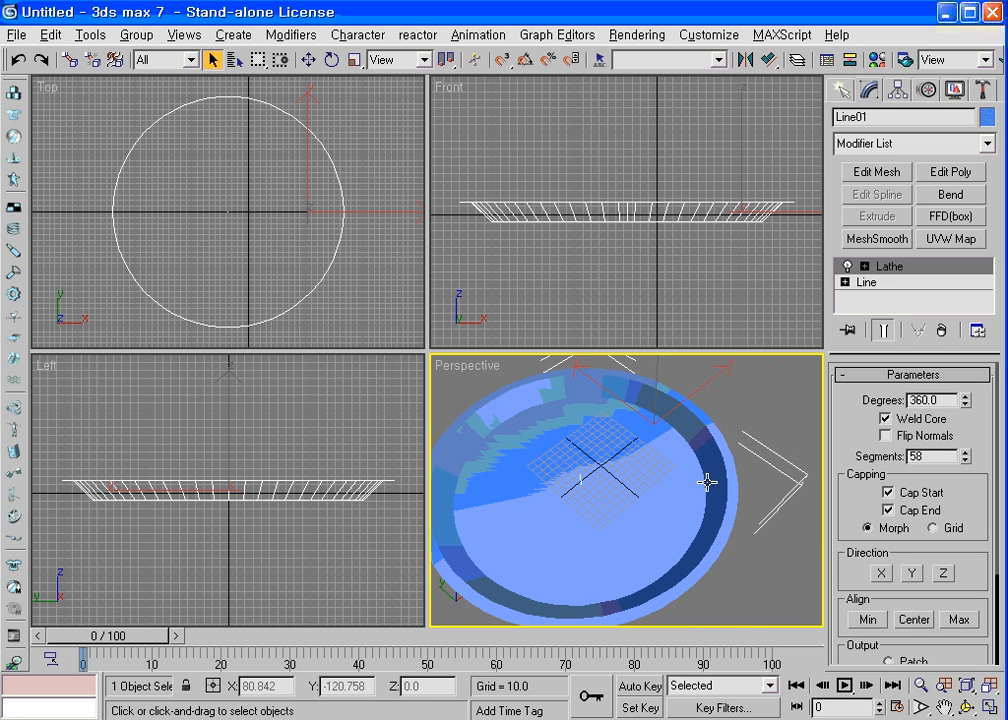
scroll(707, 483, "up", 3)
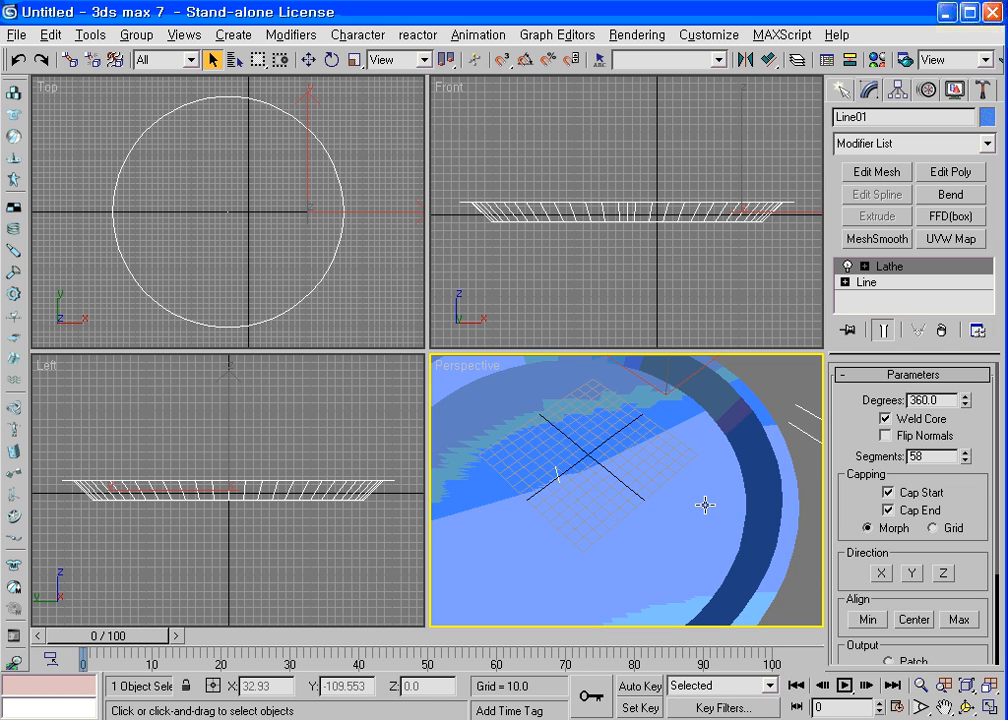
left_click(870, 283)
left_click(888, 441)
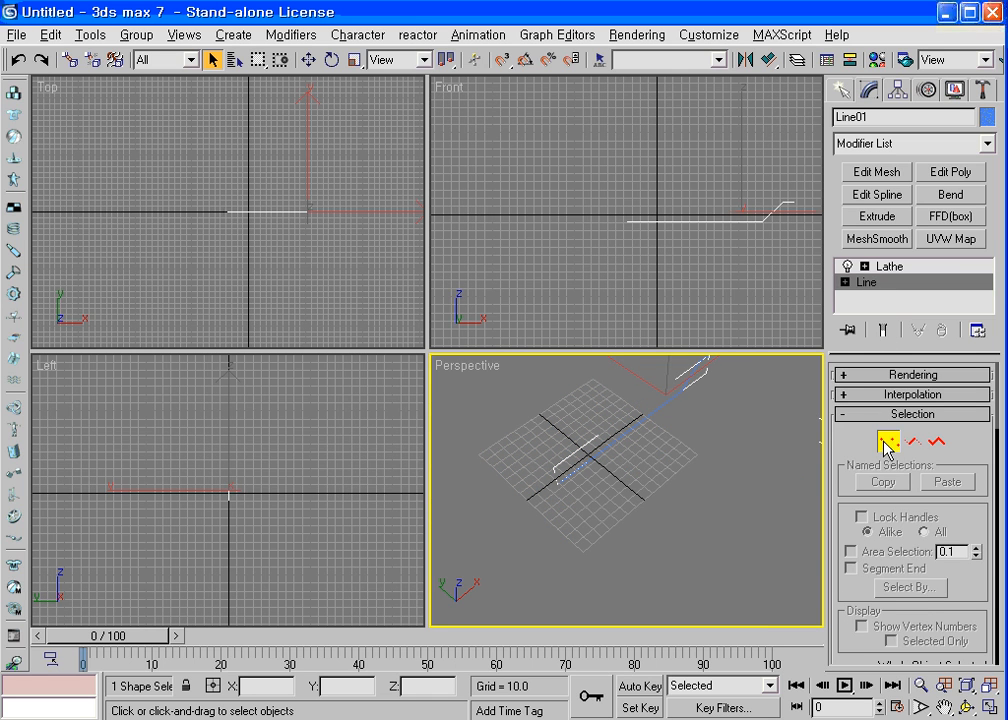
left_click(989, 687)
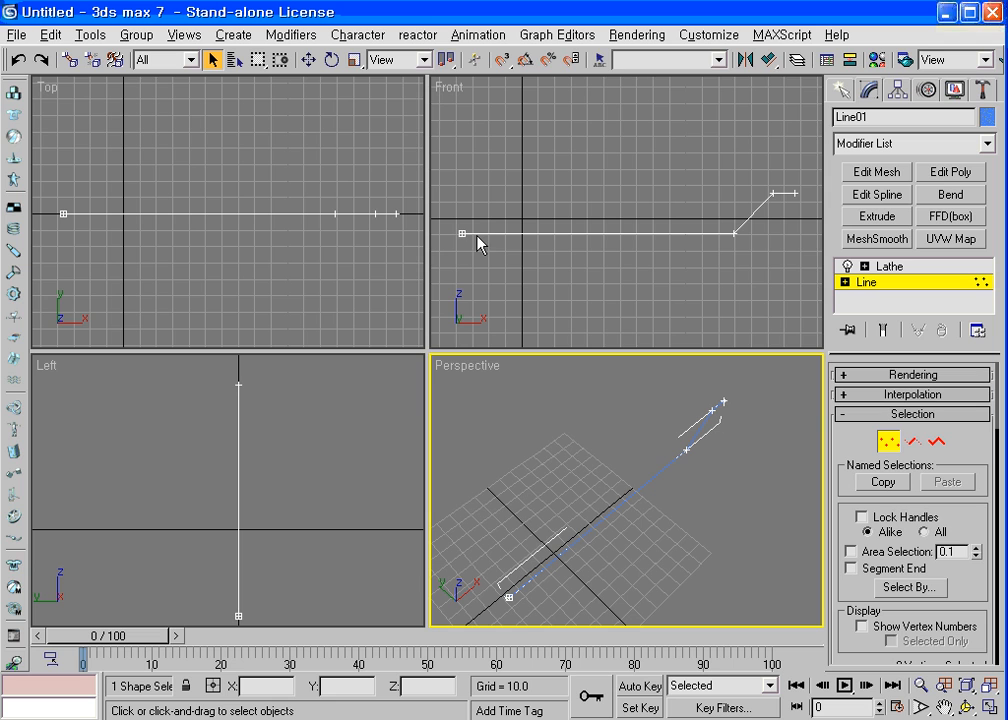
Select the three outer profile vertices in the Front view and convert them to Smooth.
left_click_drag(671, 132, 855, 293)
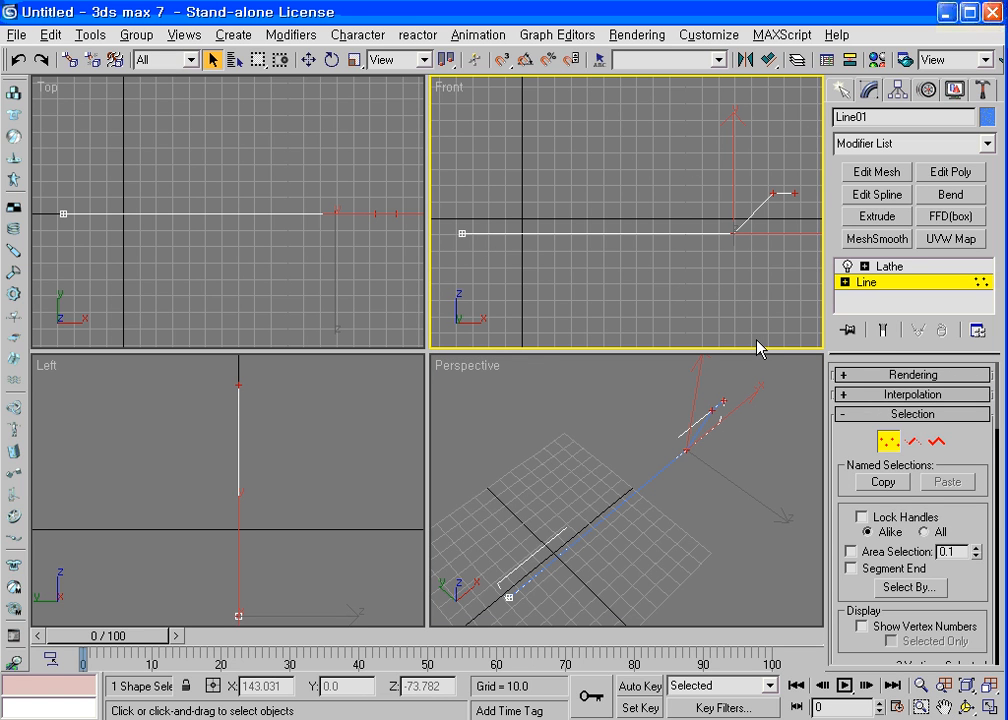
right_click(735, 232)
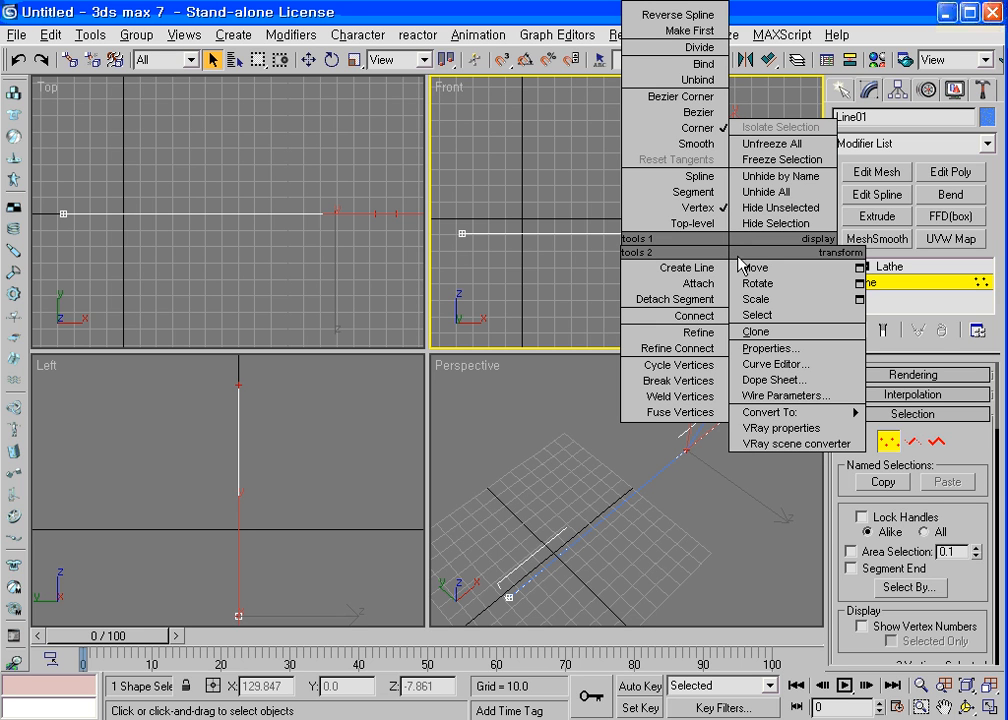
left_click(696, 144)
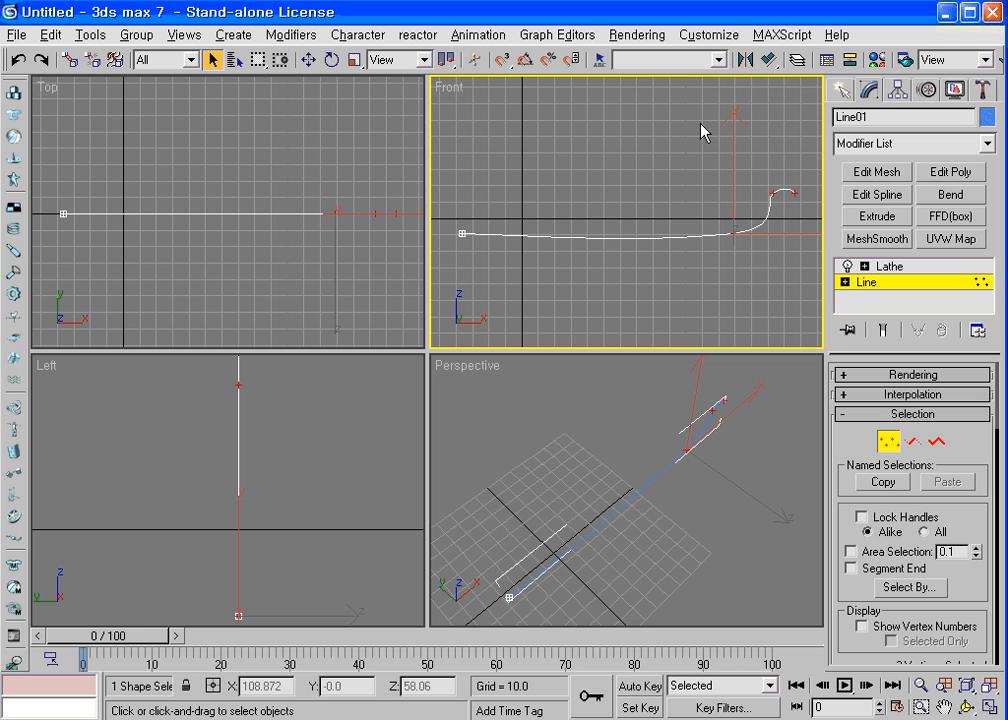
Return to the Lathe level and inspect the smoothed dish in the Perspective and Front views.
left_click(890, 268)
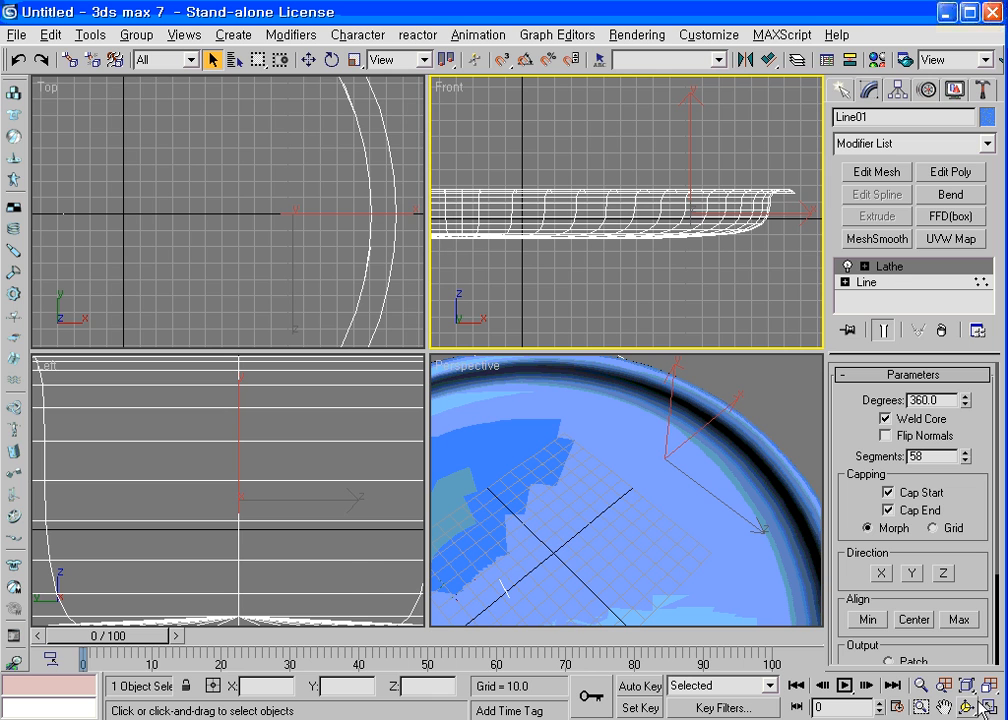
left_click(989, 685)
left_click(966, 706)
left_click_drag(709, 531, 620, 482)
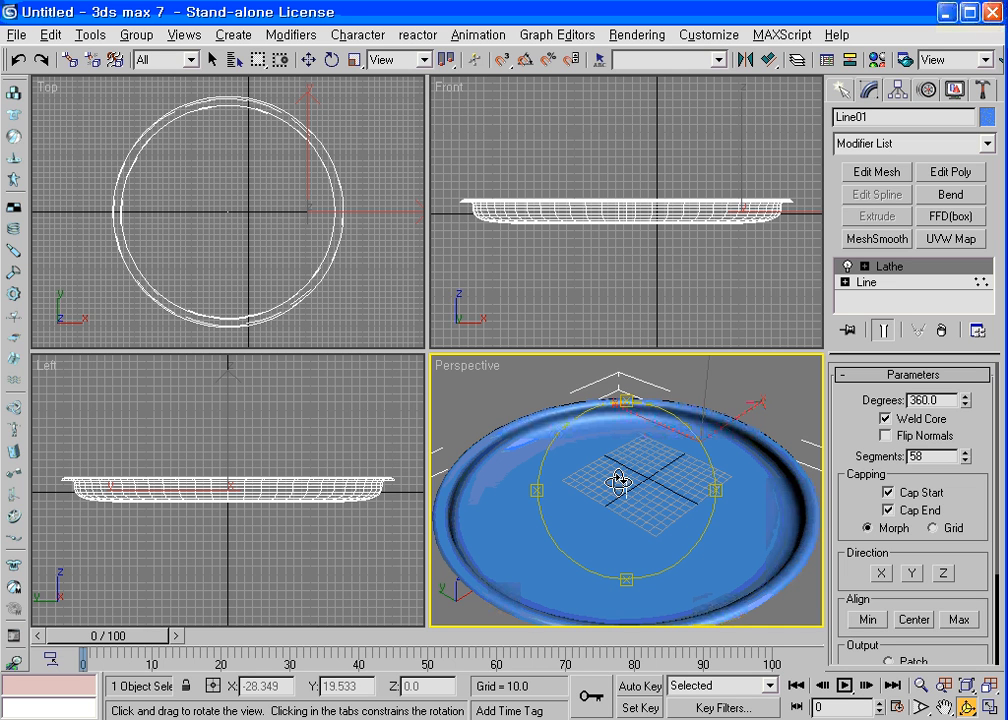
middle_click_drag(742, 209, 662, 234)
scroll(666, 248, "up", 3)
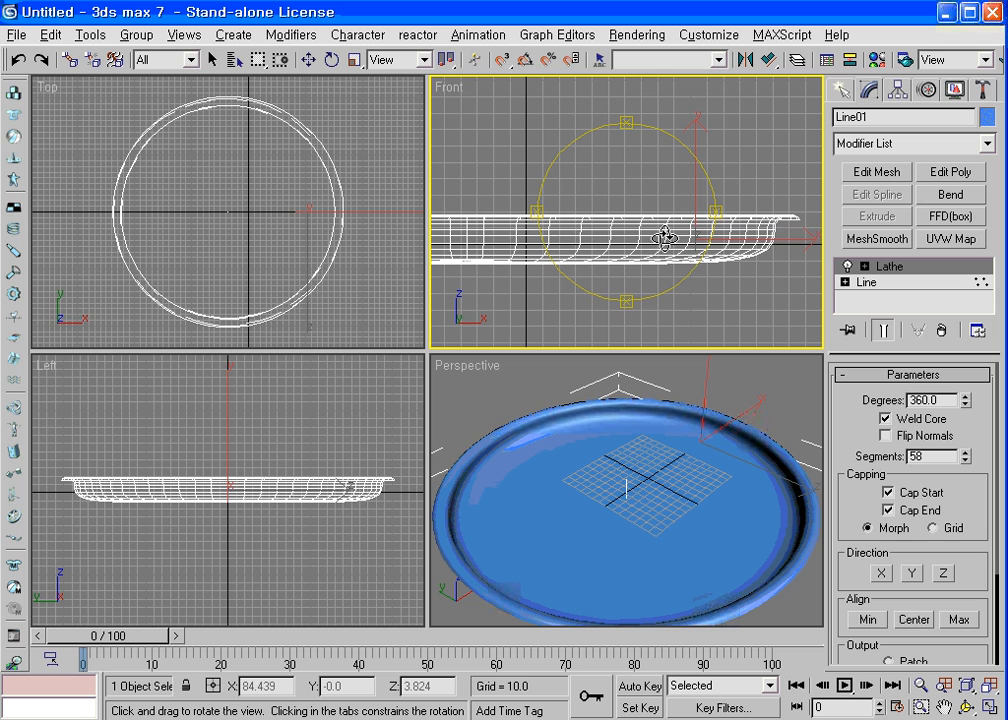
Go back to the base Line, undo the Smooth conversion, and make the selected vertices Bezier Corner.
left_click(866, 284)
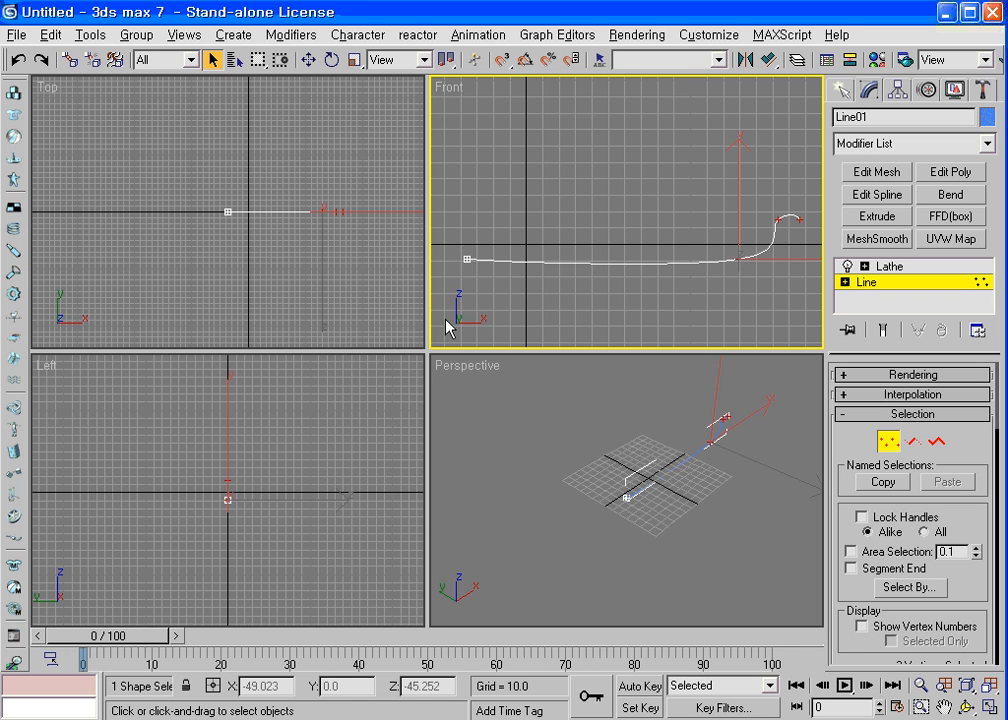
left_click(19, 60)
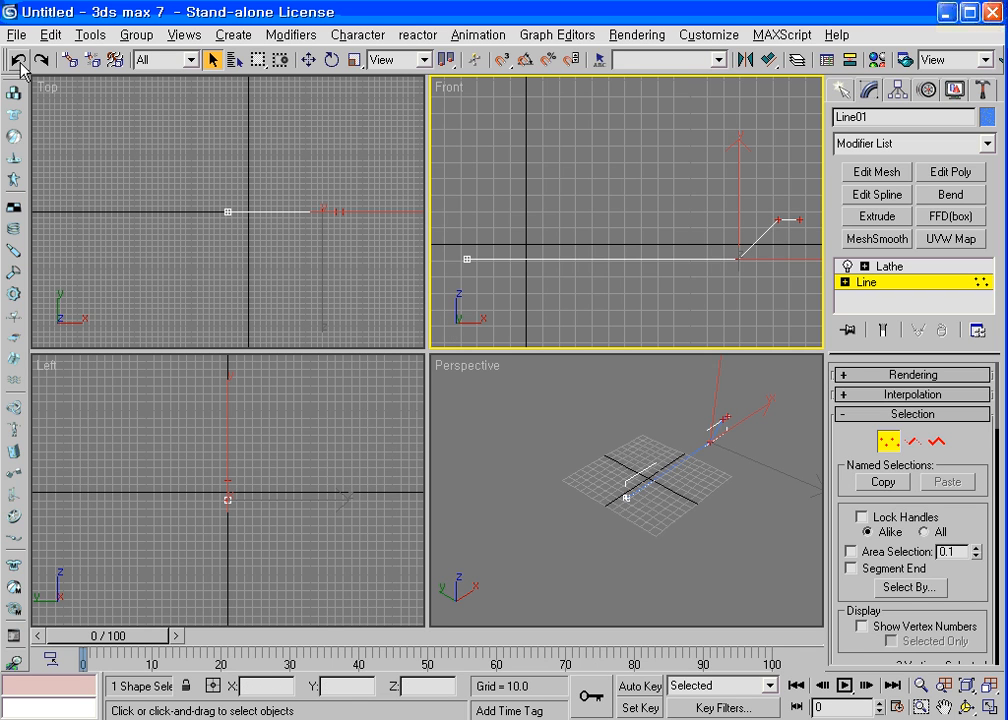
right_click(739, 264)
right_click(741, 262)
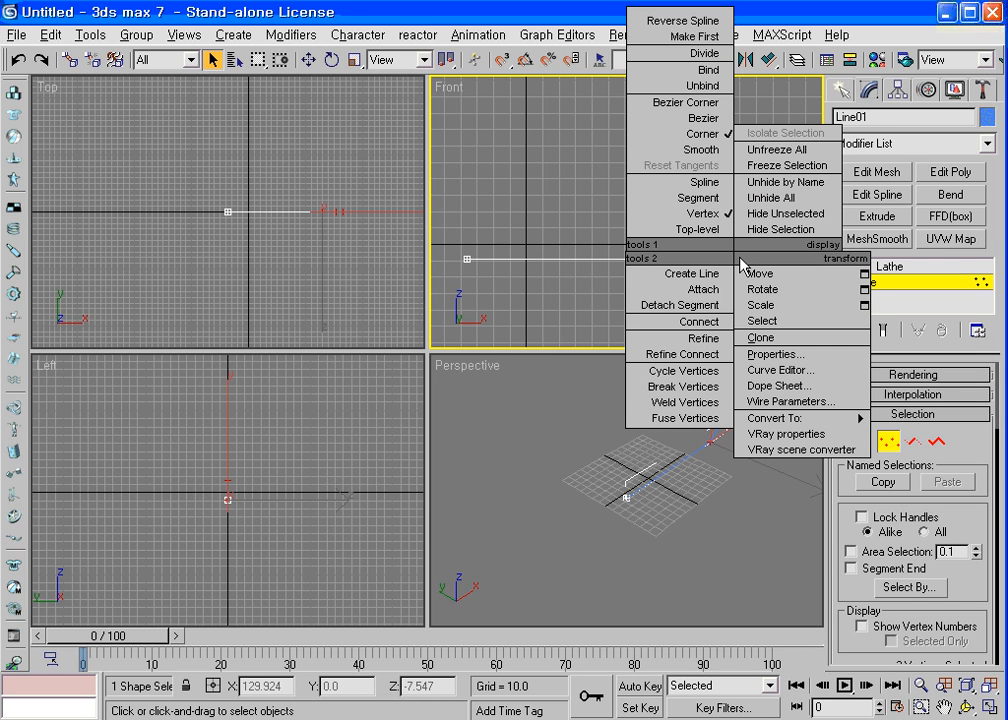
left_click(695, 103)
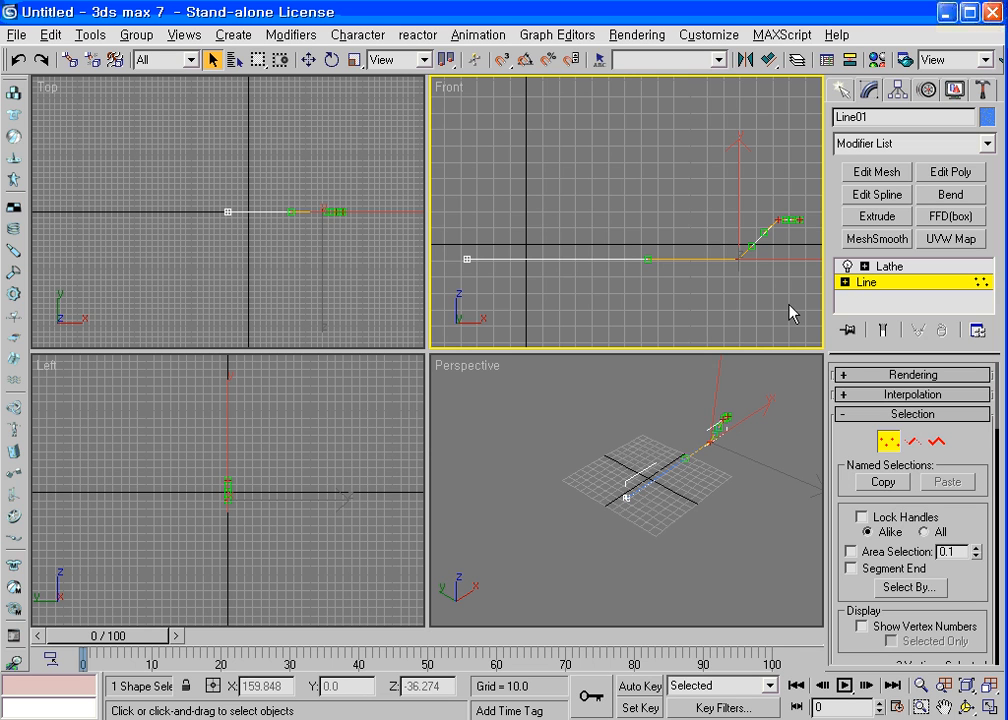
Move the Bezier Corner handles in the Front view to arch the rim upward and give the side wall an S-curve.
key("alt+w")
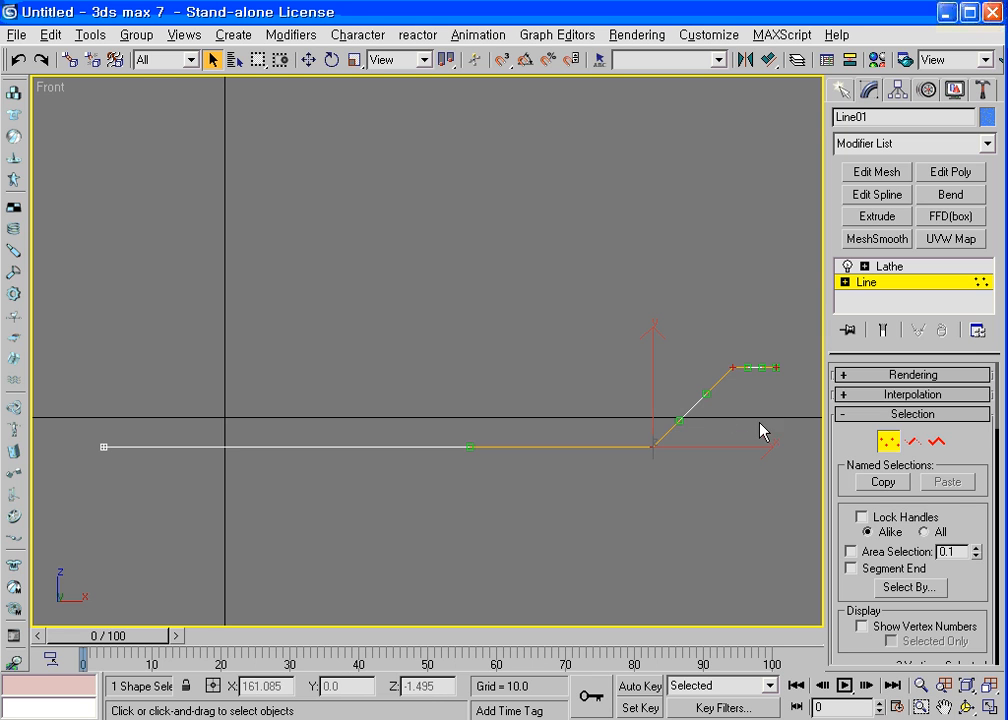
middle_click_drag(760, 427, 452, 335)
scroll(558, 385, "up", 8)
left_click(308, 59)
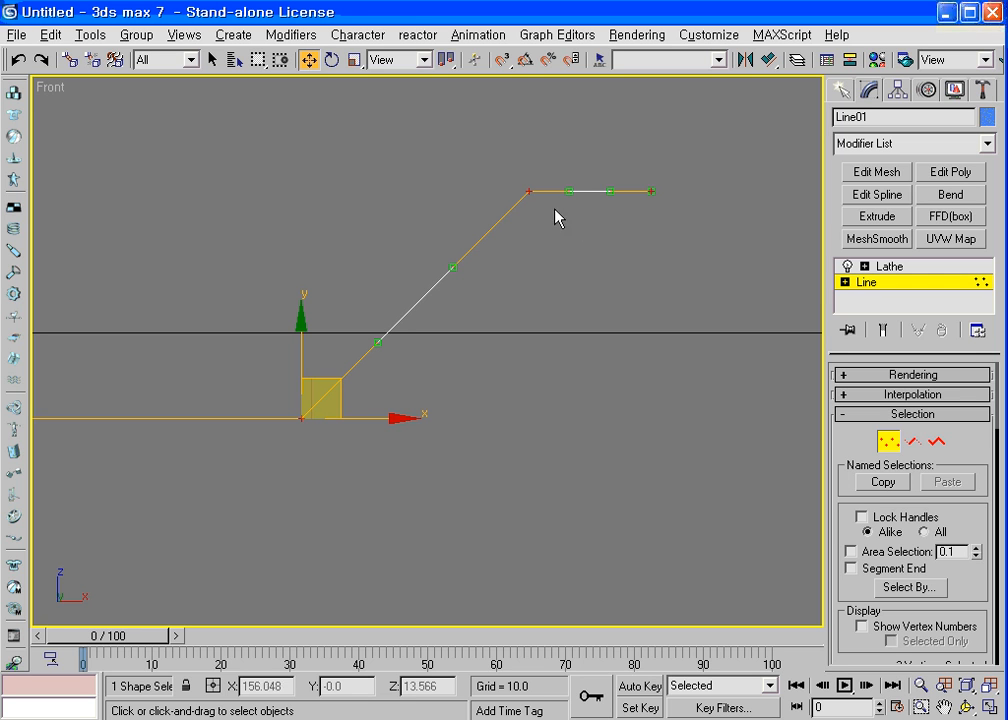
left_click_drag(574, 192, 603, 182)
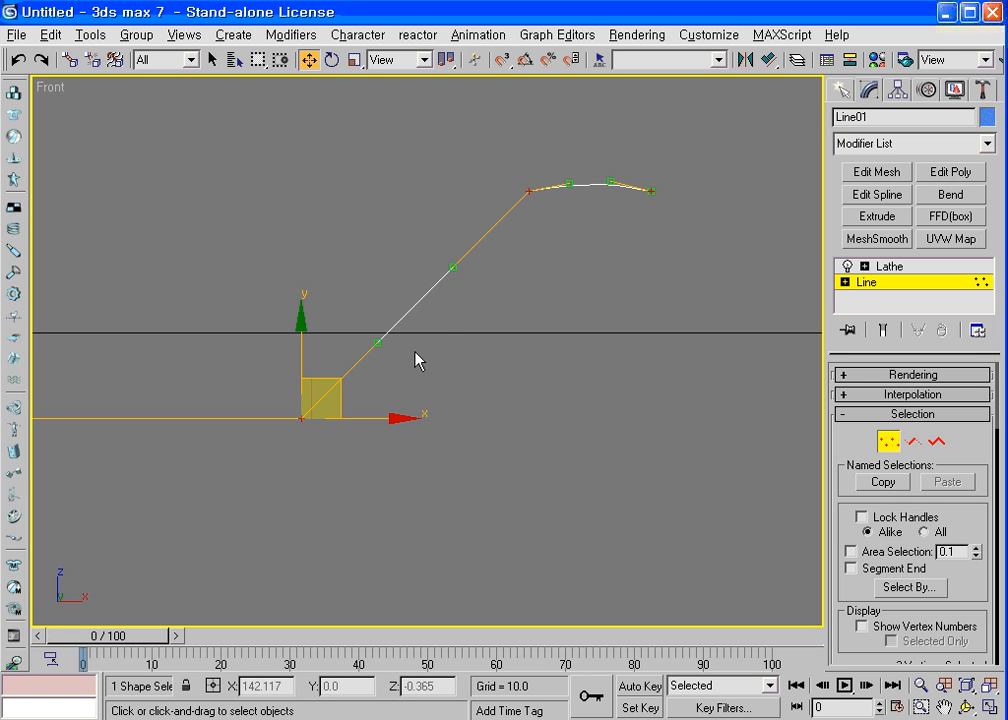
left_click_drag(377, 343, 431, 410)
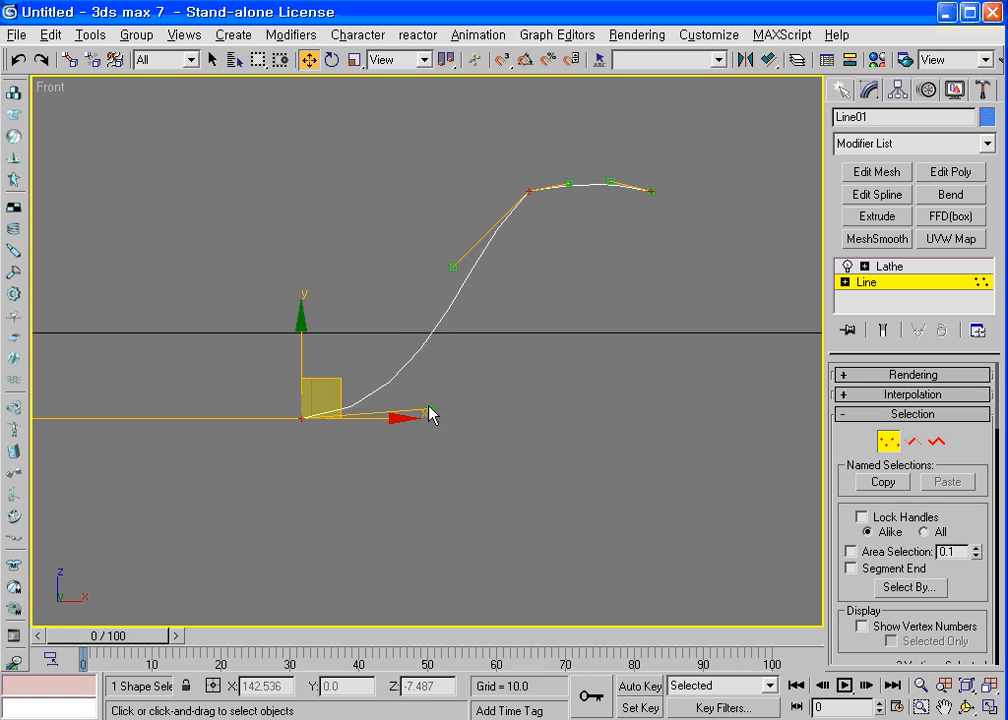
left_click_drag(447, 274, 464, 295)
left_click_drag(571, 181, 609, 167)
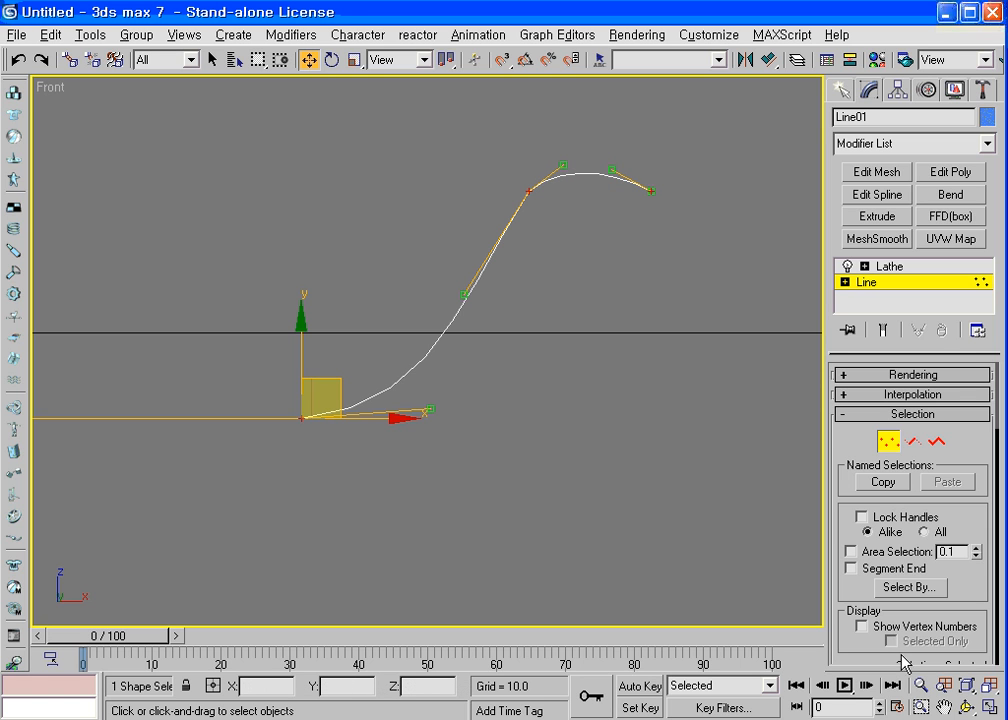
Return to the Lathe level and examine the curved rim and wall of the dish up close in Perspective.
left_click(988, 688)
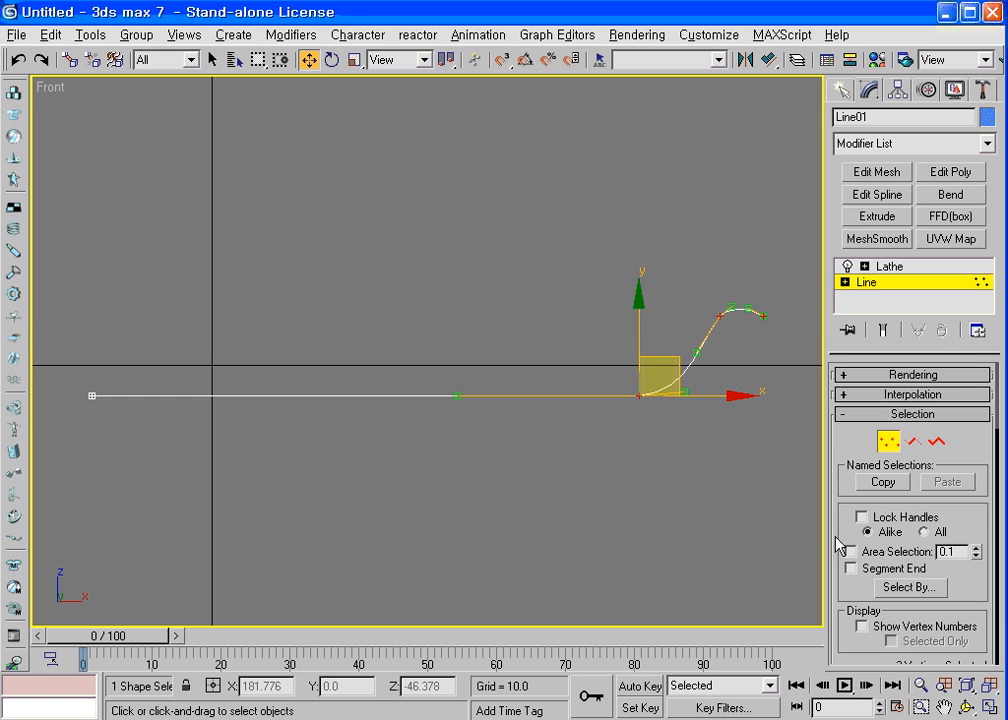
left_click(890, 267)
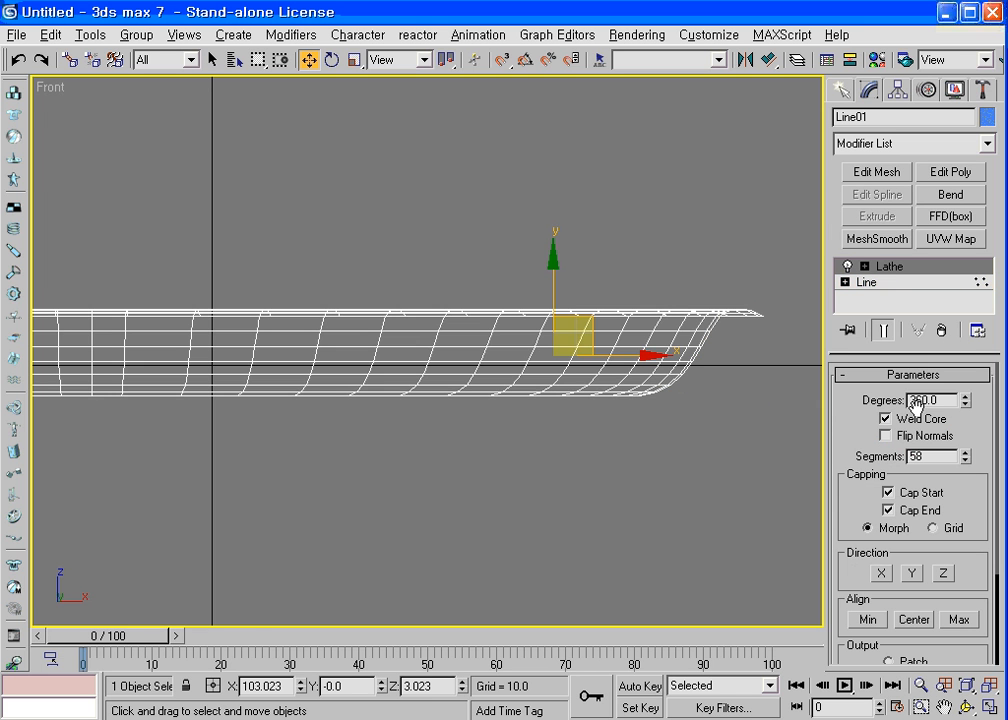
left_click(988, 688)
left_click(990, 709)
left_click(968, 708)
scroll(679, 496, "up", 3)
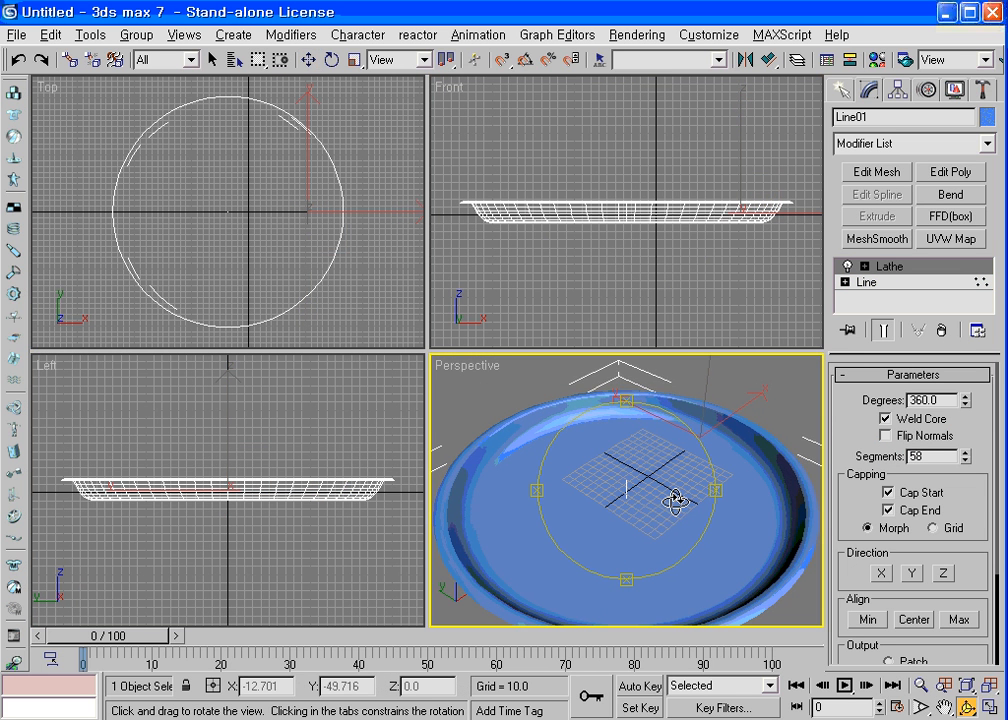
left_click_drag(682, 494, 700, 480)
key("alt+w")
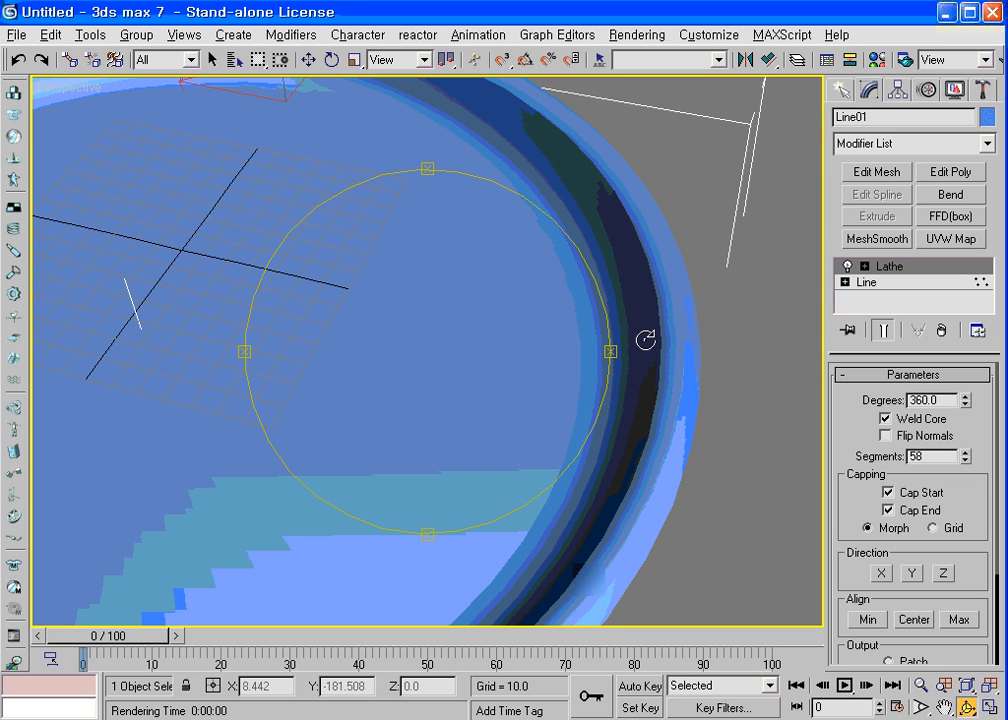
Reopen the base Line's vertices and convert the three selected outer vertices to Bezier.
left_click(866, 285)
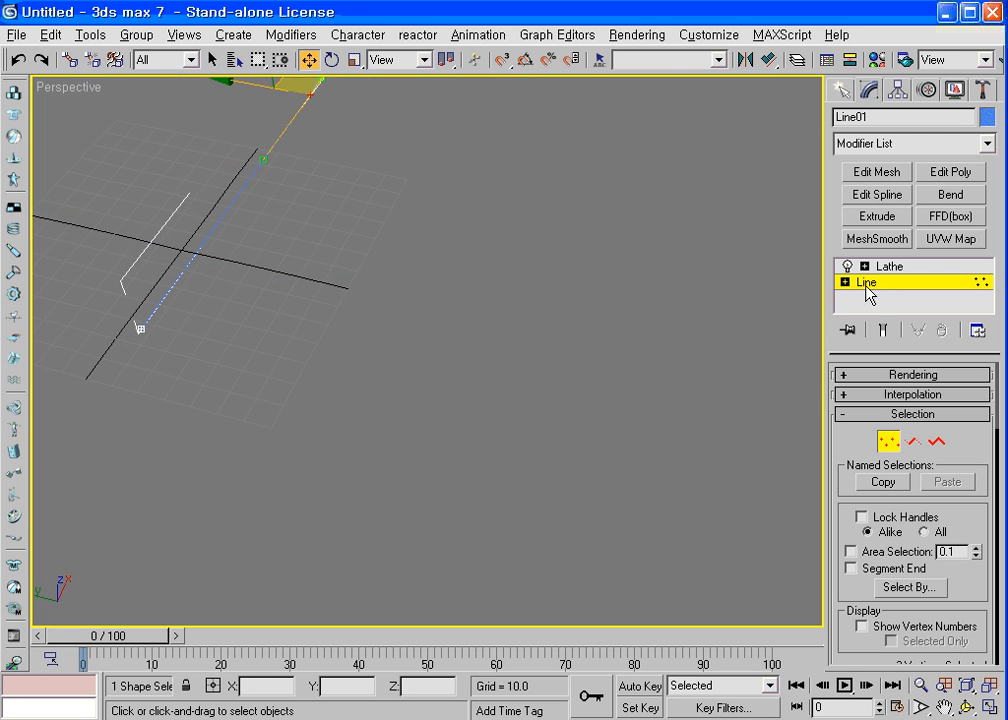
left_click(967, 707)
left_click_drag(465, 336, 486, 348)
right_click(500, 330)
right_click(485, 317)
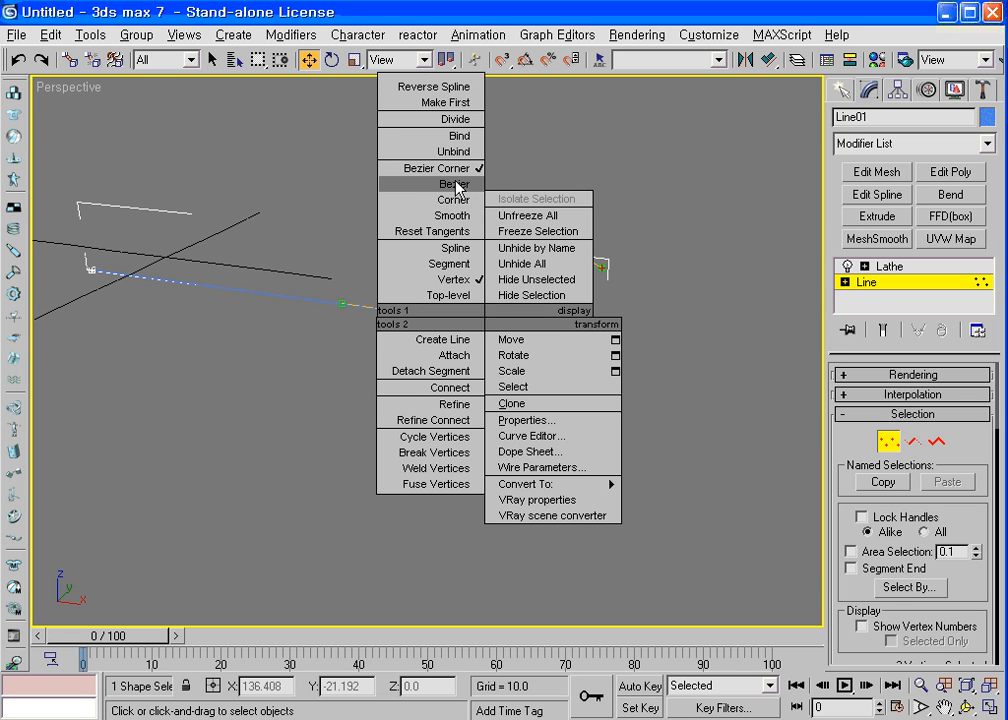
left_click(458, 187)
Level the Bezier handles of the vertex where the wall meets the rim, working in the Front view.
left_click(995, 707)
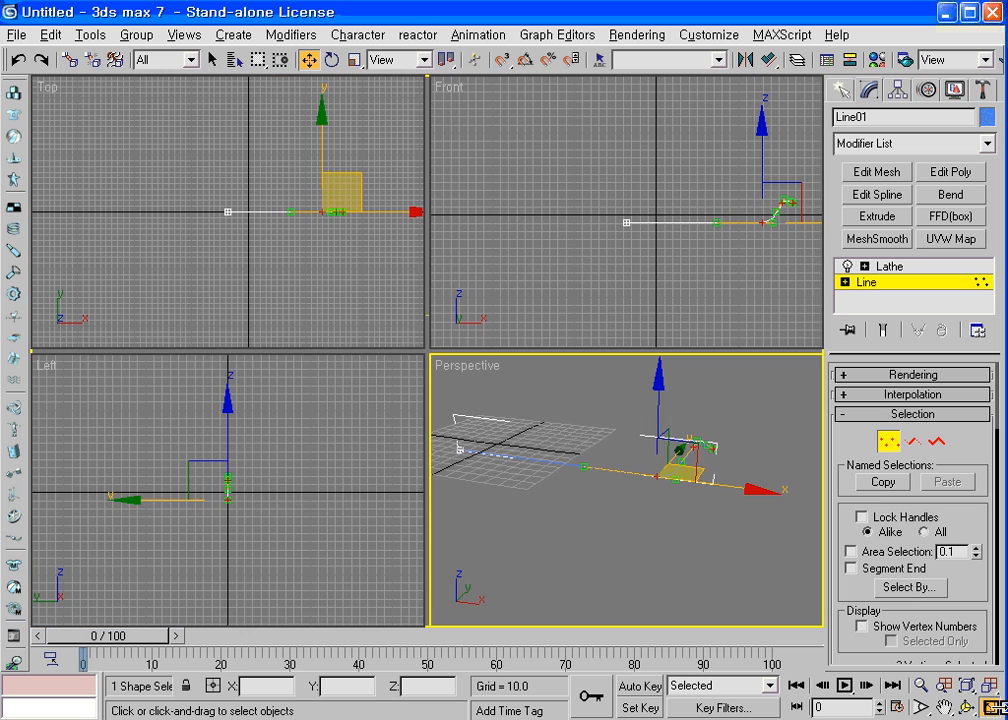
right_click(778, 254)
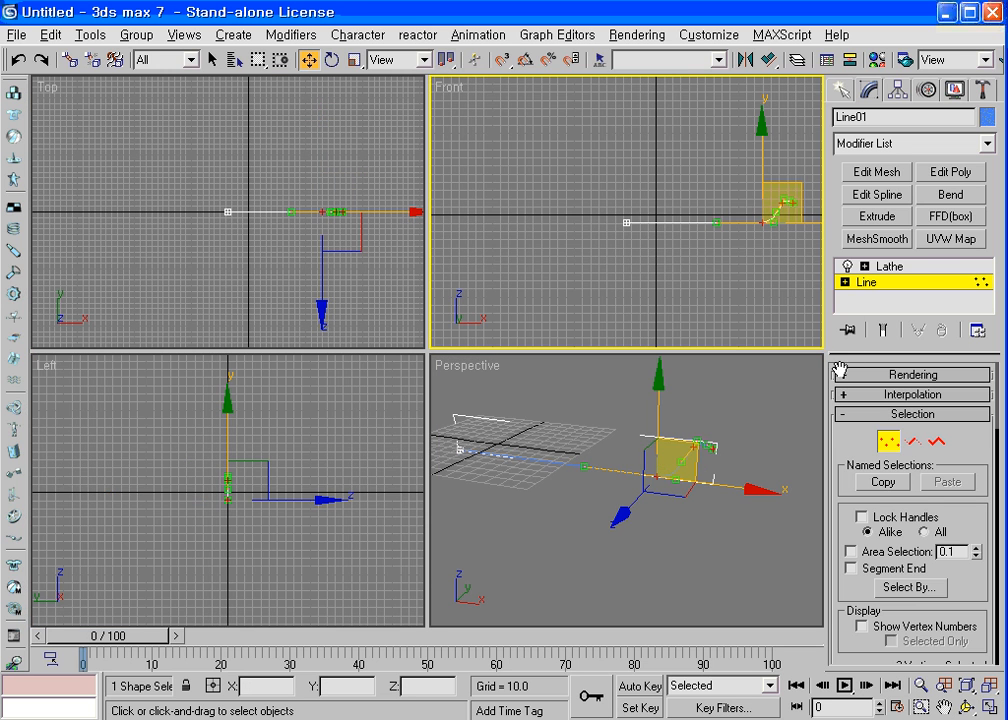
left_click(989, 686)
key("alt+w")
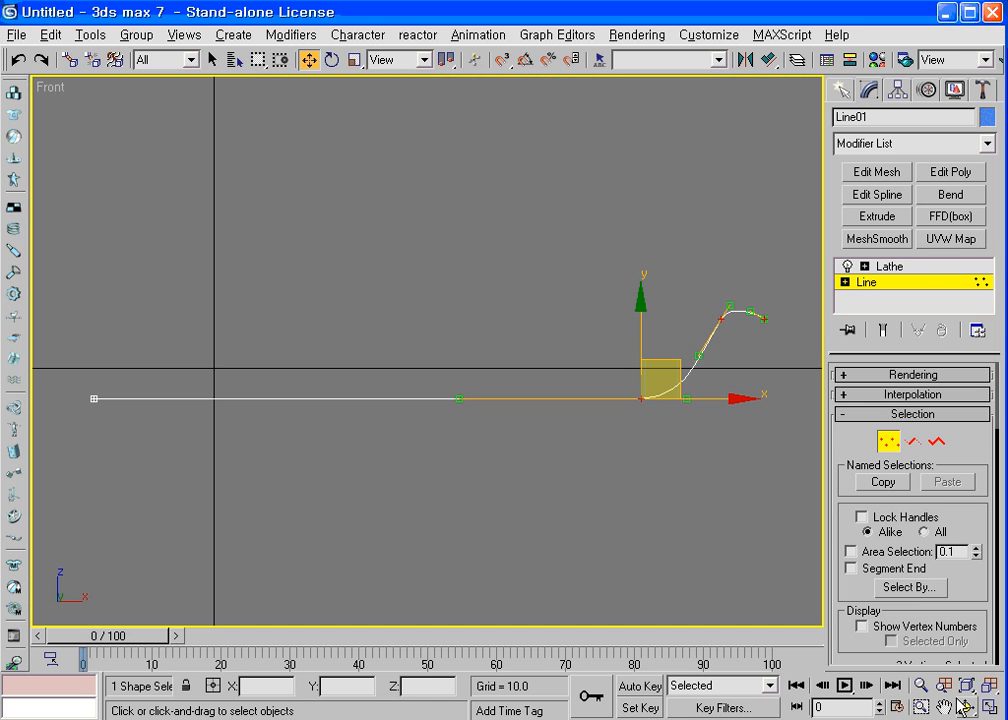
middle_click_drag(753, 375, 516, 374)
scroll(665, 380, "up", 2)
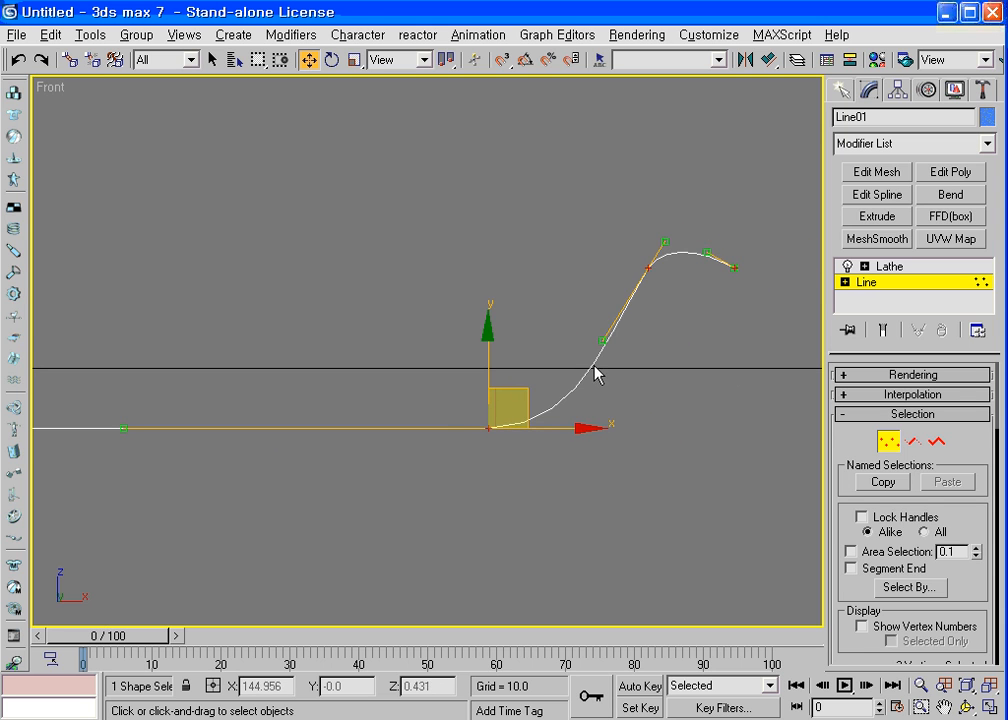
middle_click_drag(594, 367, 497, 349)
scroll(537, 340, "up", 1)
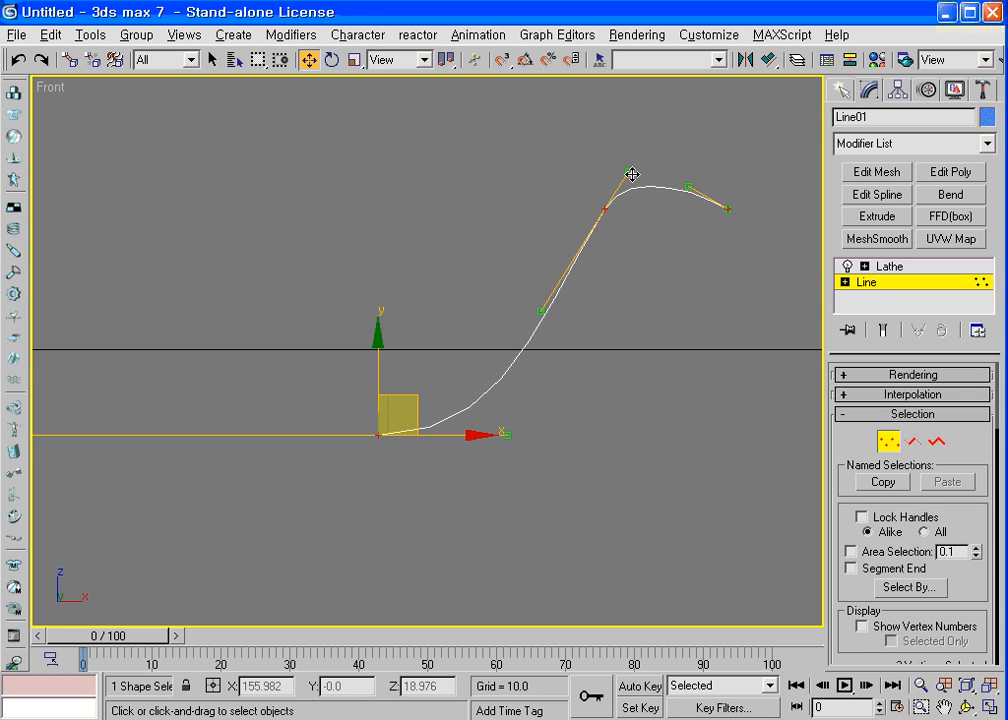
left_click_drag(631, 172, 630, 208)
left_click_drag(688, 186, 681, 223)
right_click(681, 223)
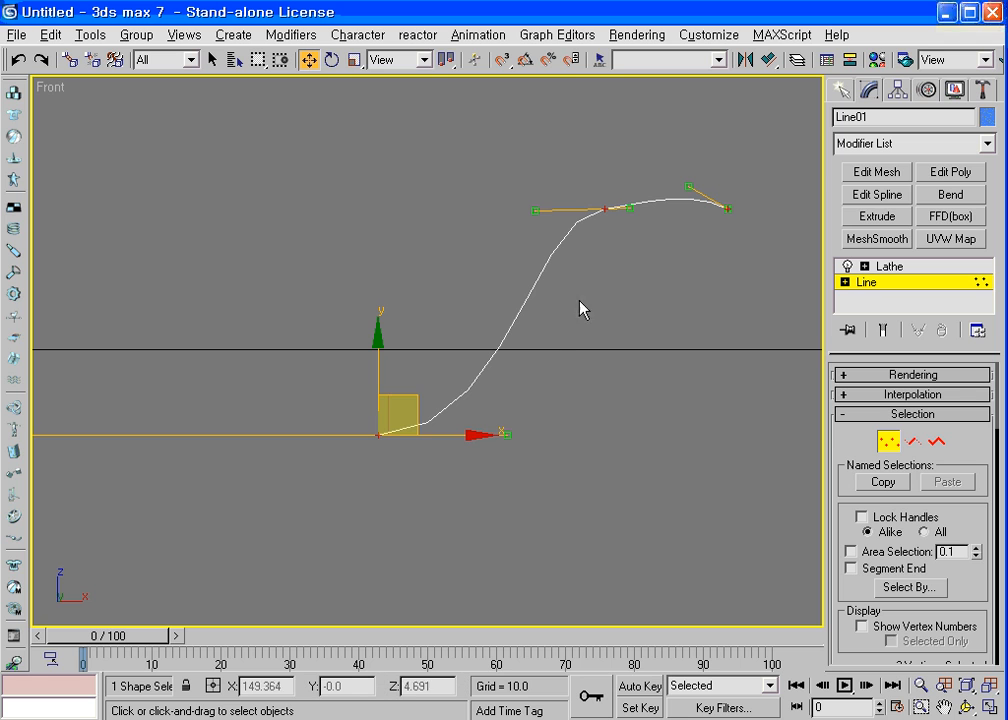
left_click_drag(475, 434, 508, 428)
right_click(508, 428)
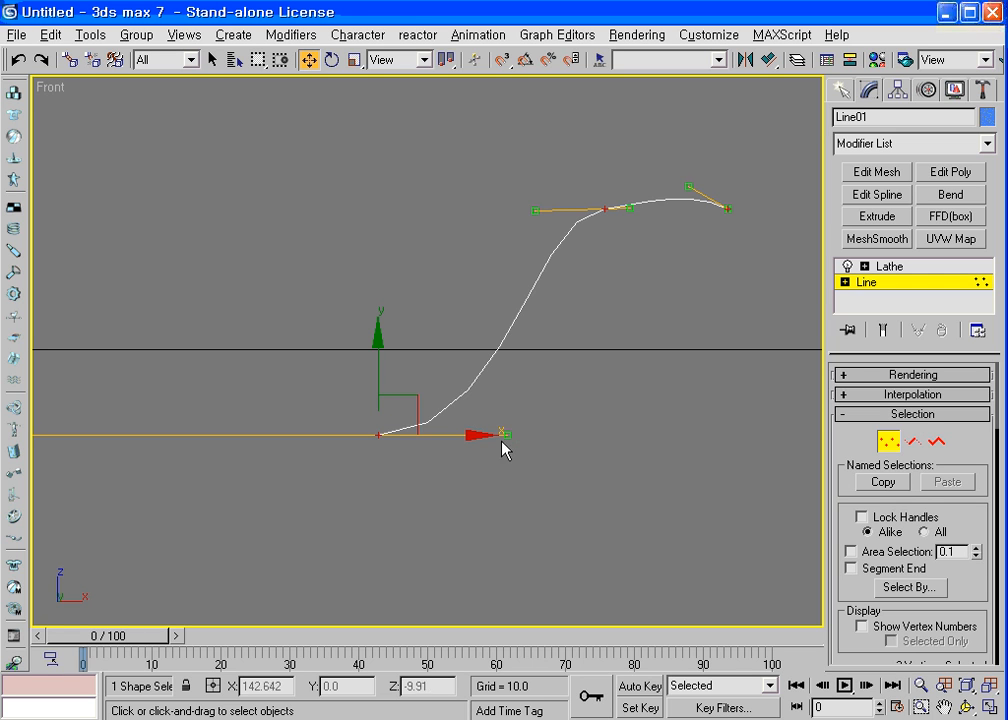
left_click_drag(511, 437, 568, 454)
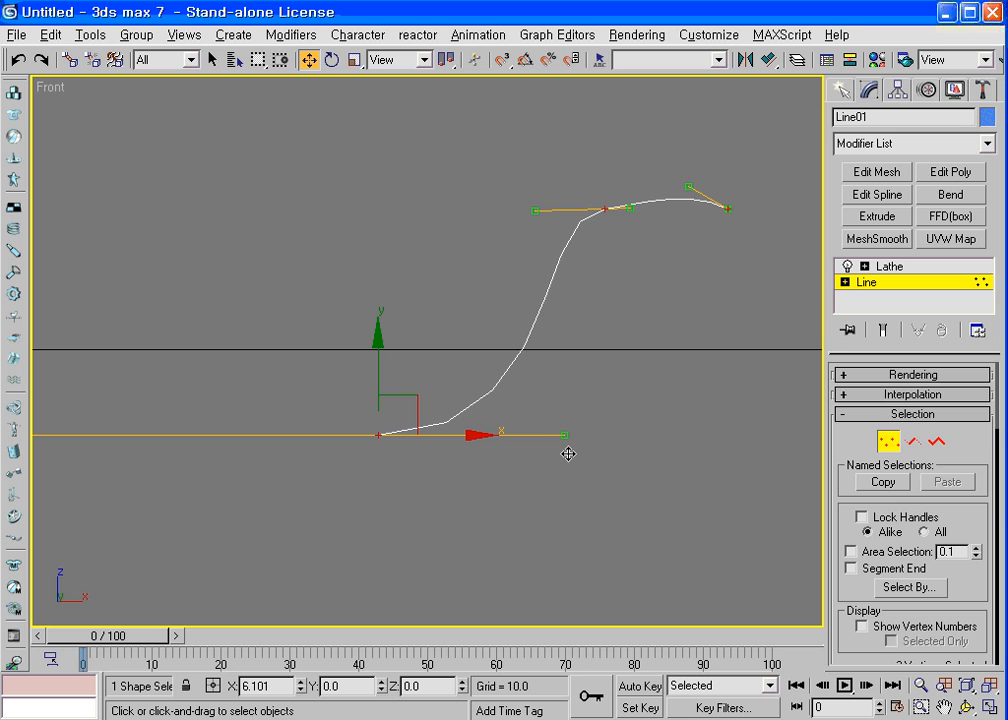
left_click_drag(568, 454, 569, 462)
right_click(569, 462)
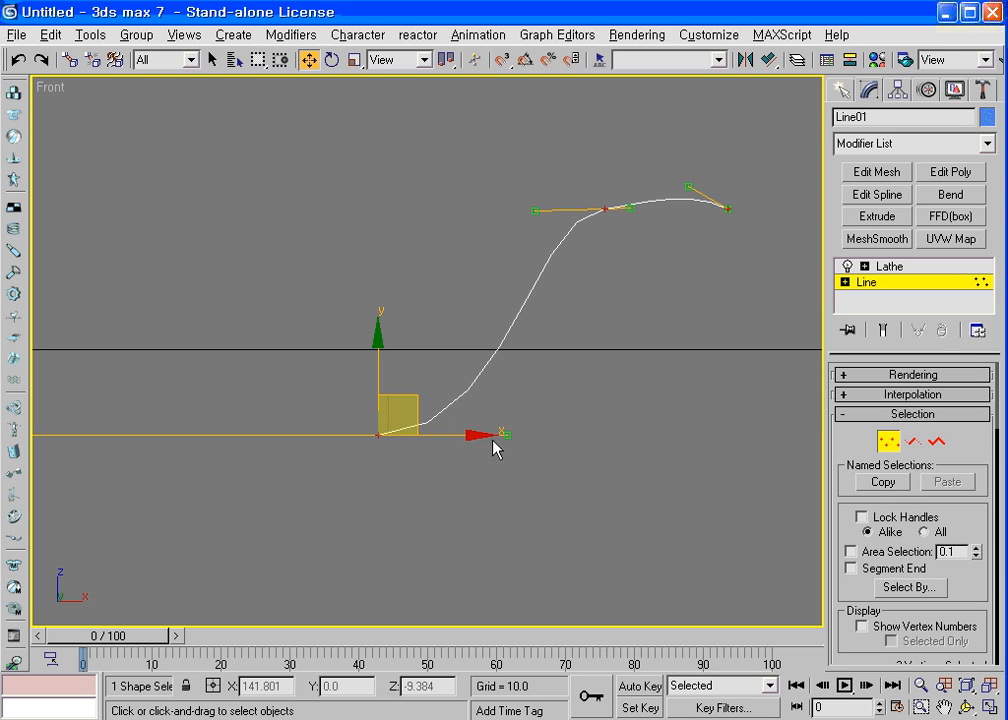
left_click_drag(509, 437, 560, 430)
right_click(560, 430)
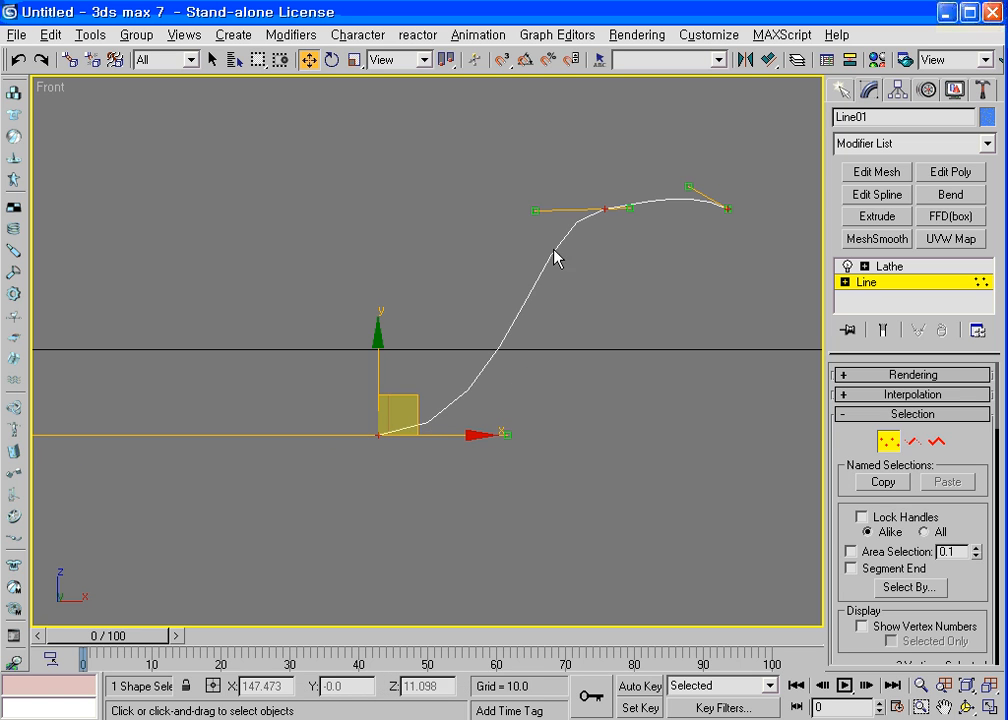
Tilt the handles at the wall-rim vertex diagonally and raise the outer end vertex's handle to round the rim.
left_click_drag(538, 213, 561, 243)
left_click_drag(688, 188, 689, 175)
left_click_drag(622, 195, 624, 196)
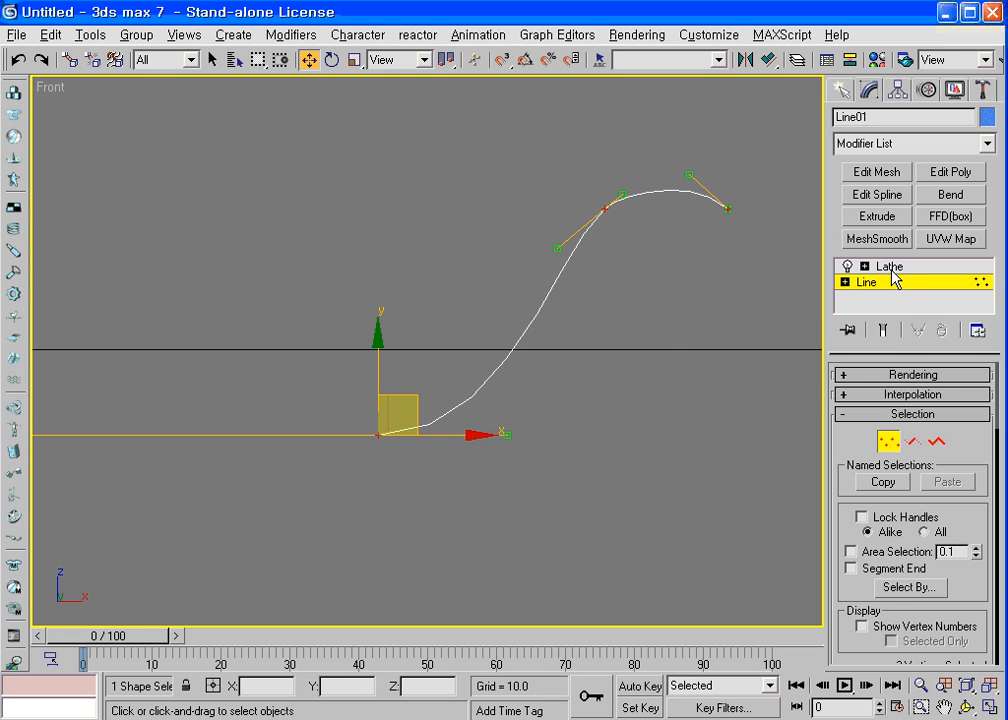
Return to the Lathe level and inspect the reshaped dish in the four-view layout.
left_click(893, 267)
left_click(988, 707)
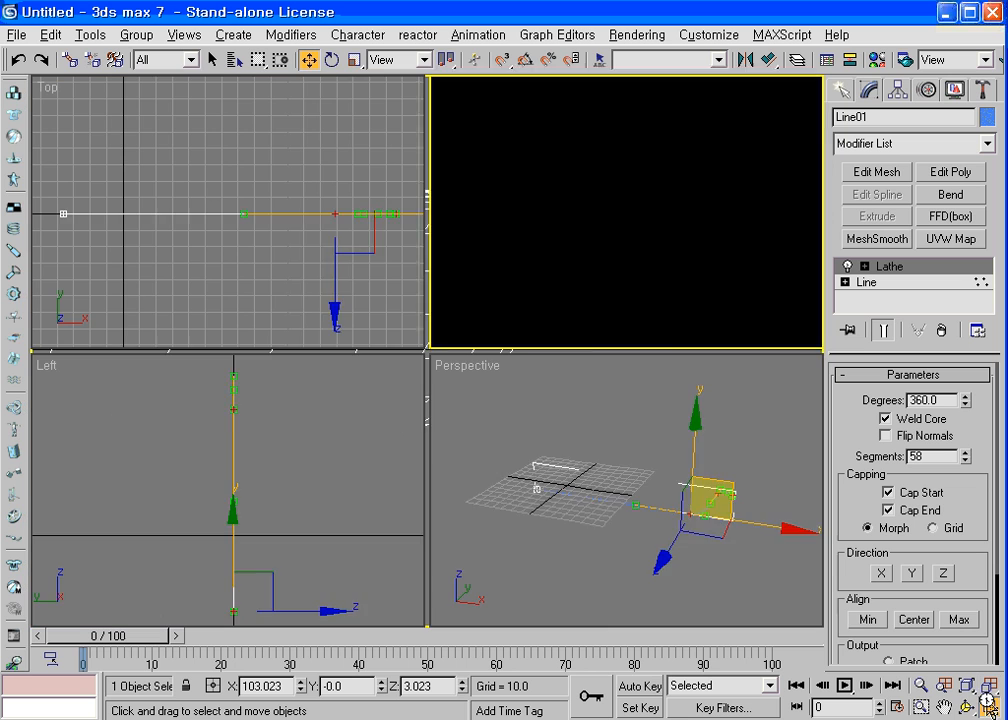
left_click(967, 707)
mouse_move(665, 495)
left_mouse_down()
mouse_move(691, 513)
mouse_move(657, 494)
mouse_move(677, 477)
mouse_move(652, 475)
left_mouse_up()
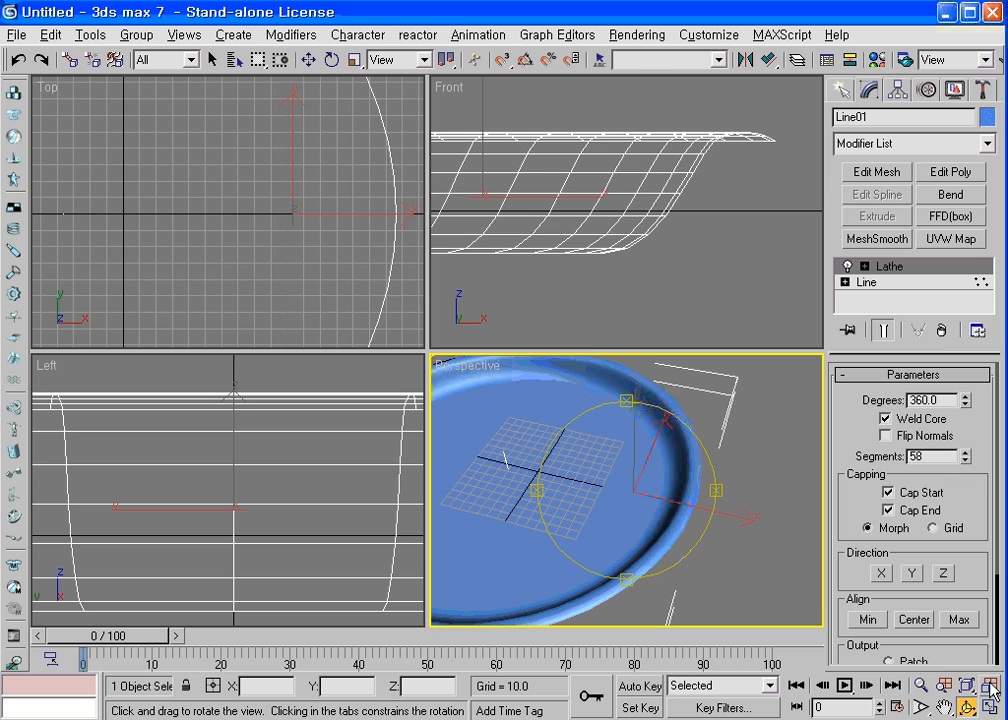
key("shift+ctrl+z")
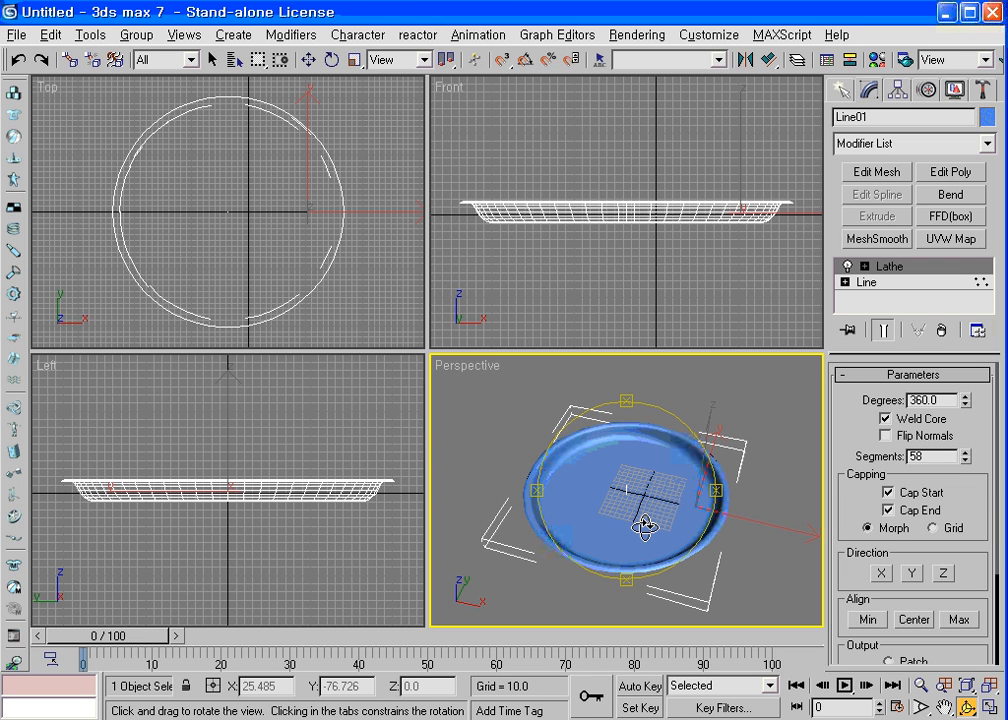
Open the base Line's Spline sub-object level and select the whole profile spline in the Front view.
left_click(845, 282)
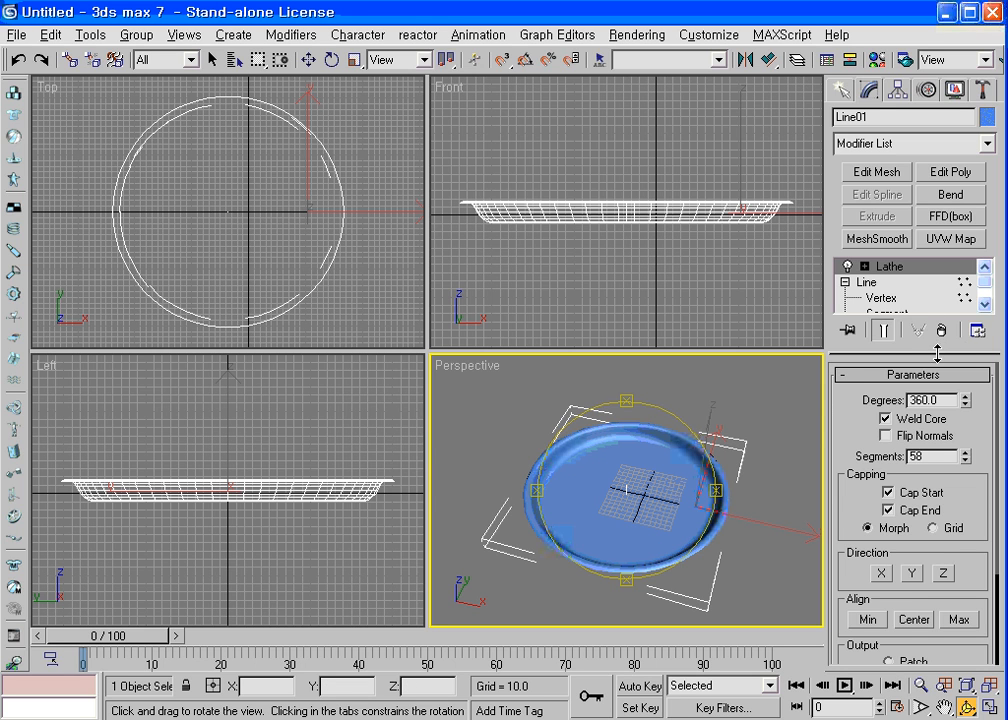
left_click_drag(922, 353, 922, 399)
left_click(888, 330)
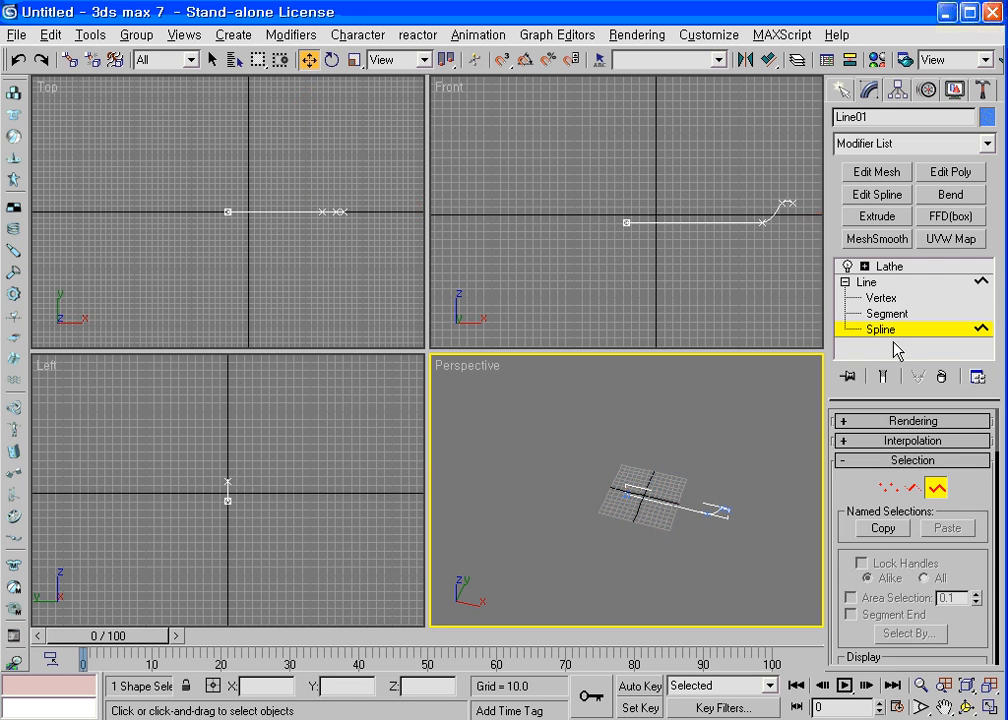
left_click(778, 209)
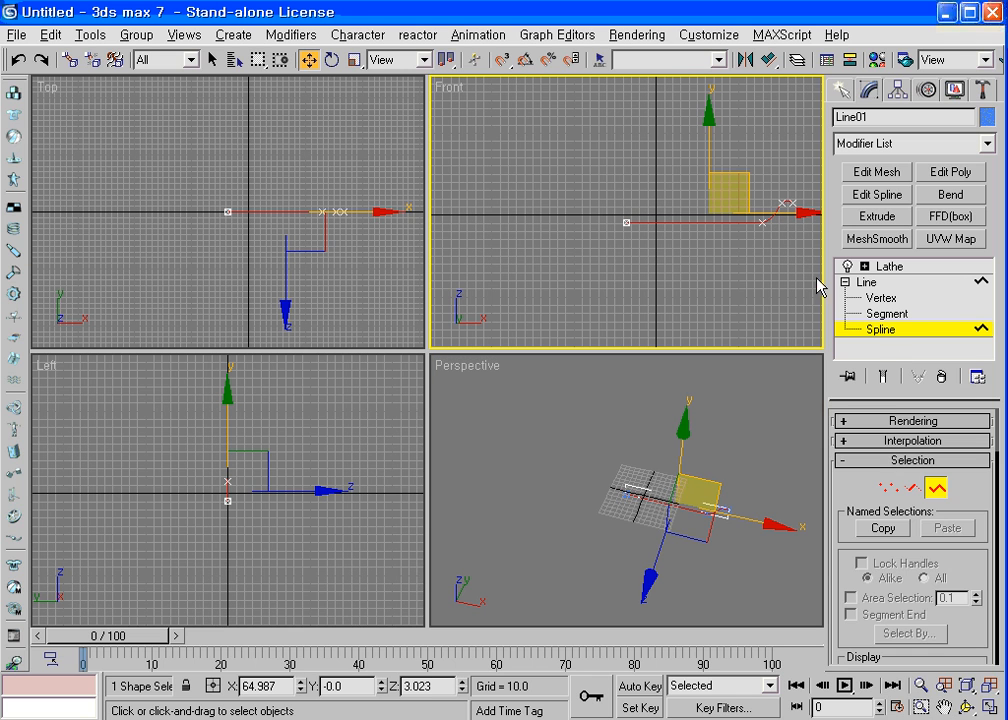
Apply Outline to the profile spline in the Front view, giving the dish wall and rim a thin, closed double-line thickness.
left_click_drag(850, 631, 850, 160)
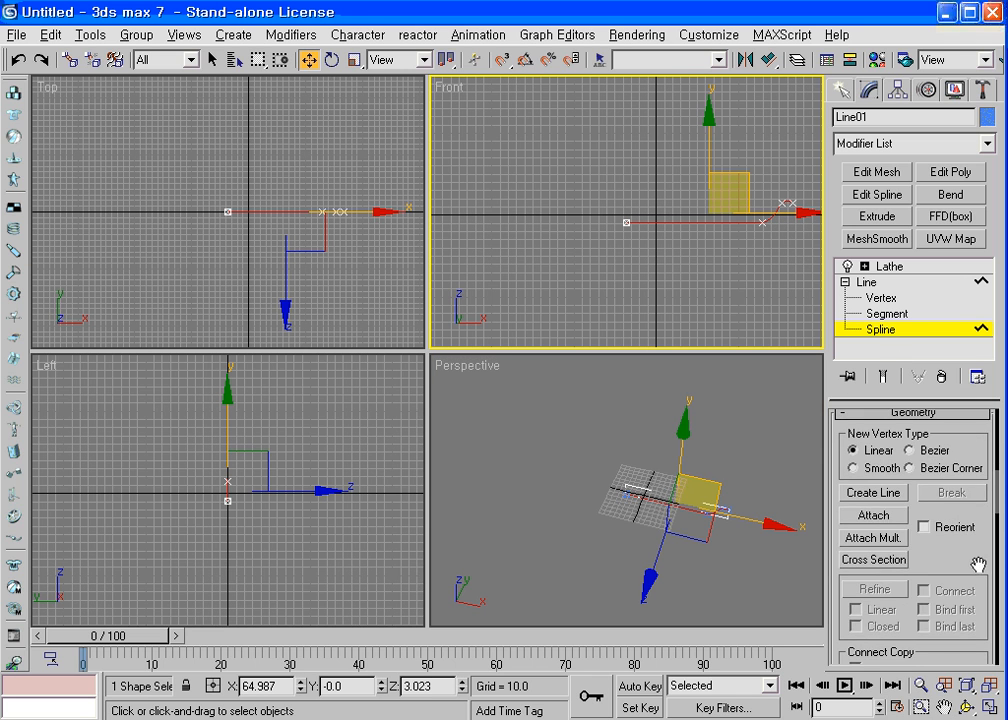
left_click_drag(977, 563, 945, 310)
scroll(900, 560, "down", 3)
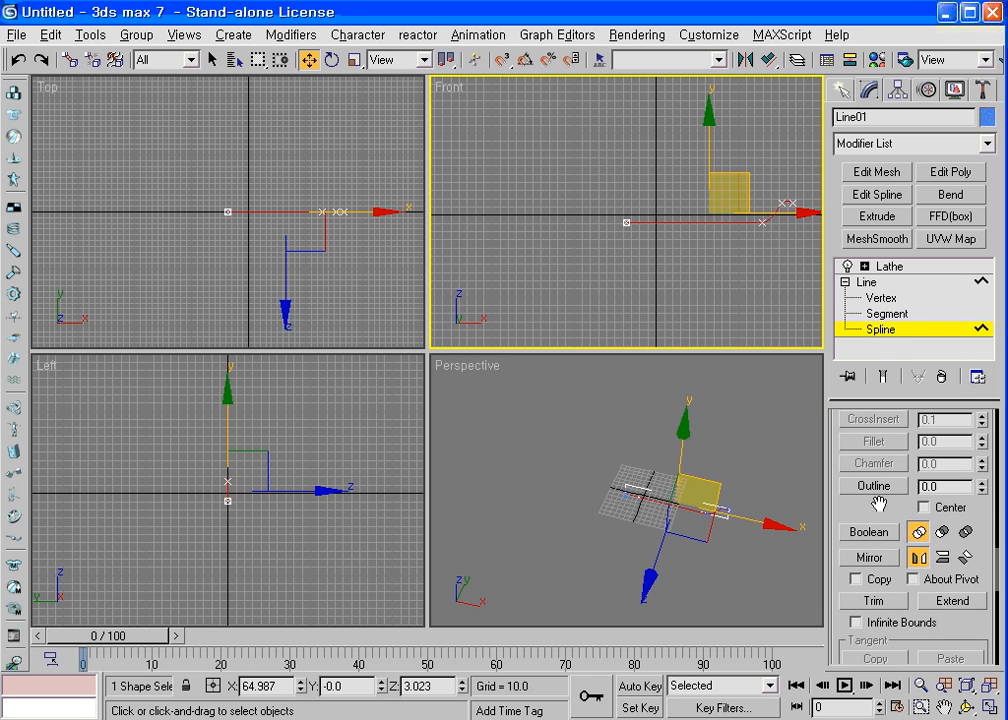
left_click(873, 486)
middle_click_drag(775, 207, 688, 260)
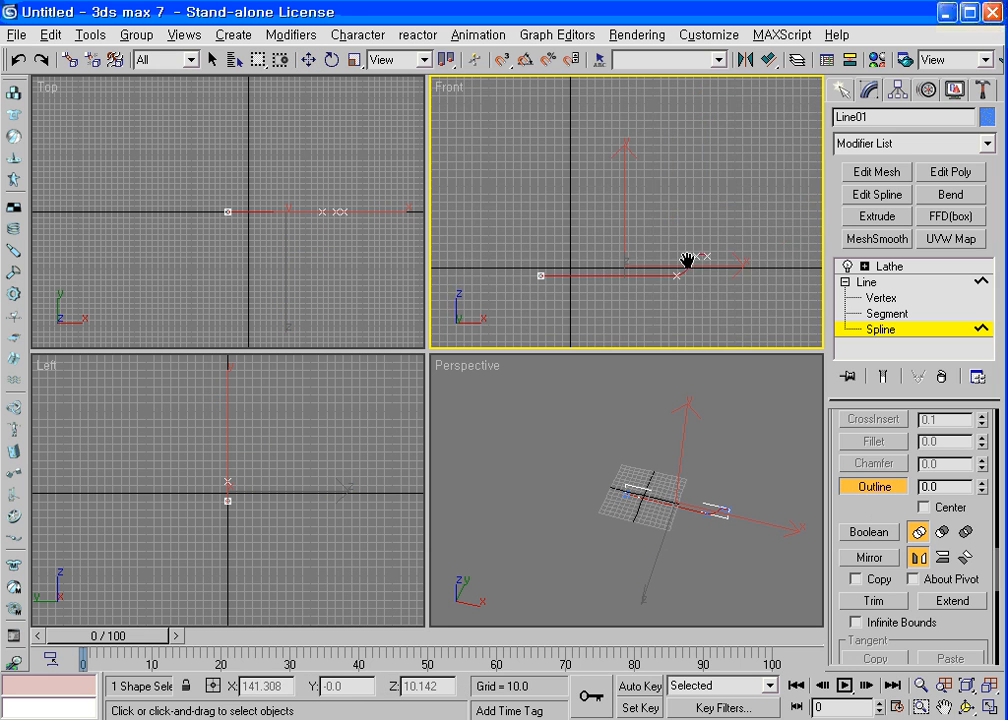
scroll(716, 300, "up", 5)
middle_click_drag(724, 315, 628, 198)
left_click_drag(692, 250, 688, 248)
middle_click_drag(748, 219, 685, 220)
scroll(684, 221, "up", 3)
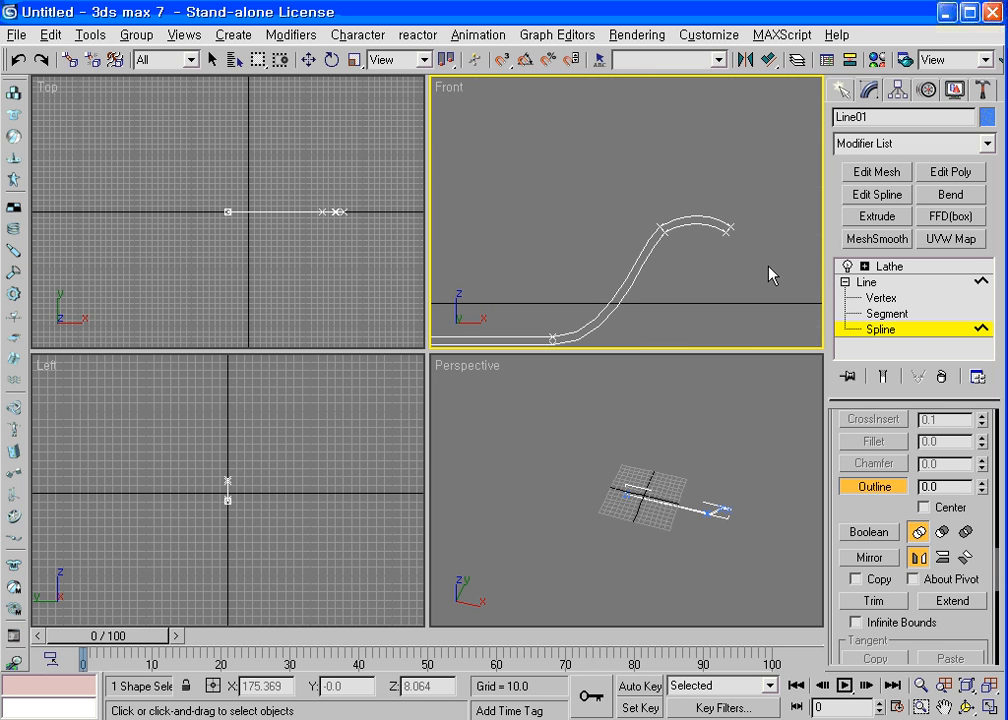
scroll(700, 216, "up", 3)
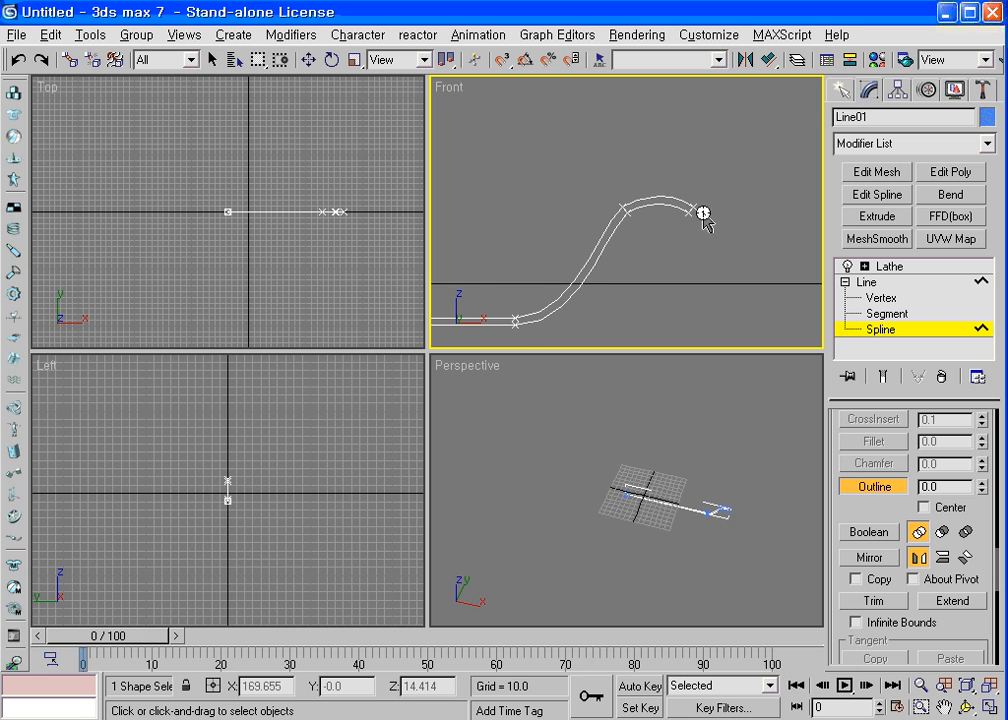
scroll(691, 212, "up", 2)
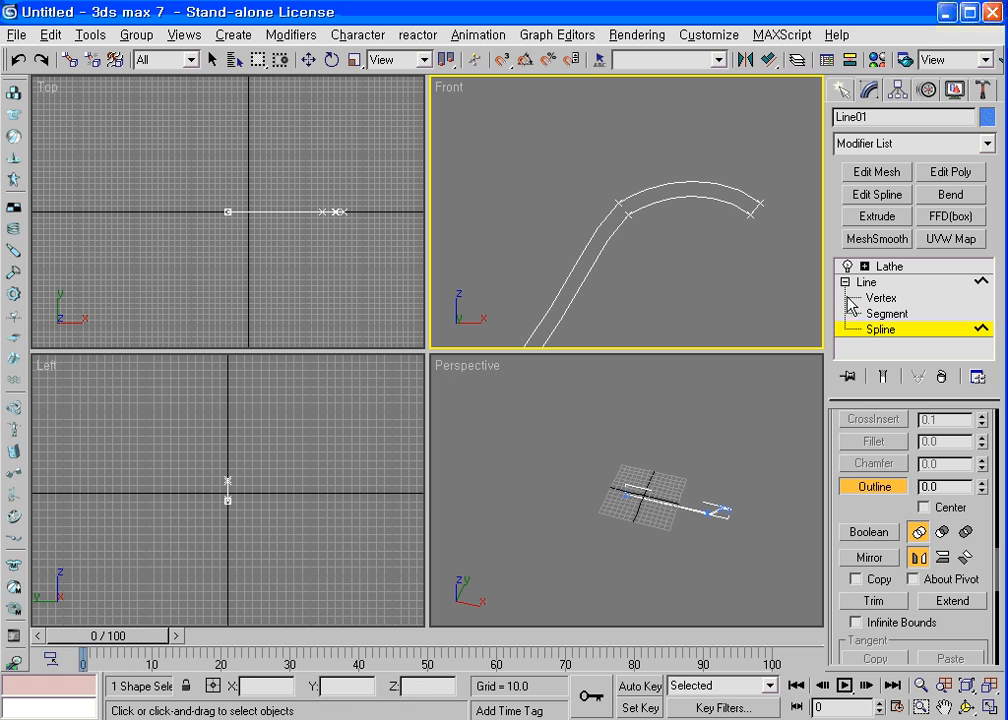
Select the two end vertices at the outer tip of the rim and convert them to Smooth to round the edge.
left_click(882, 298)
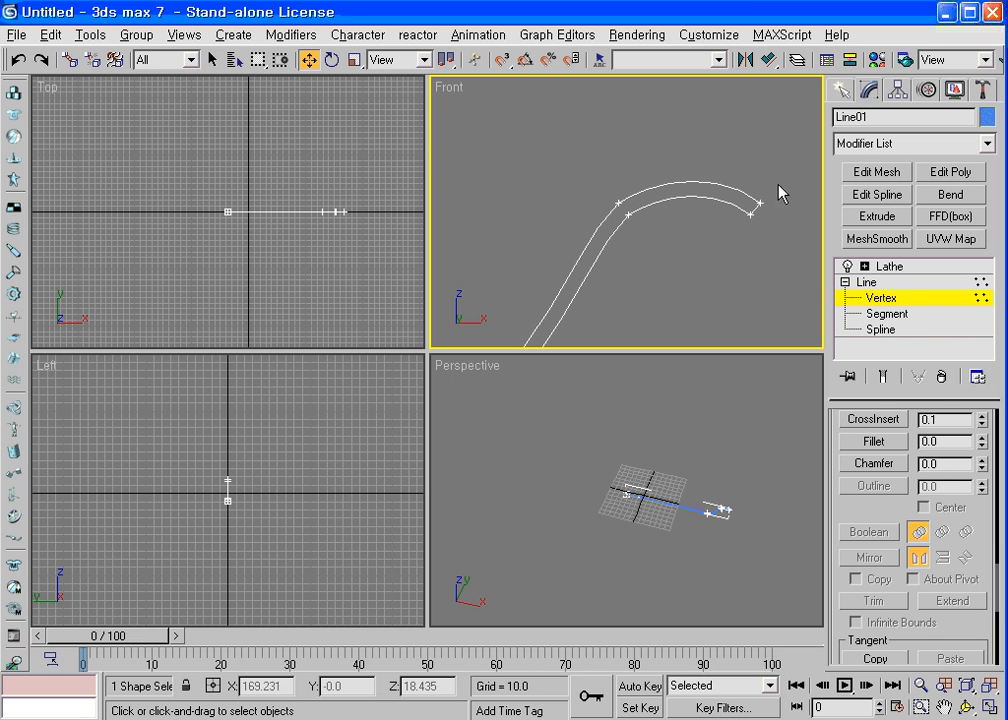
key("w")
left_click_drag(778, 191, 729, 263)
right_click(757, 246)
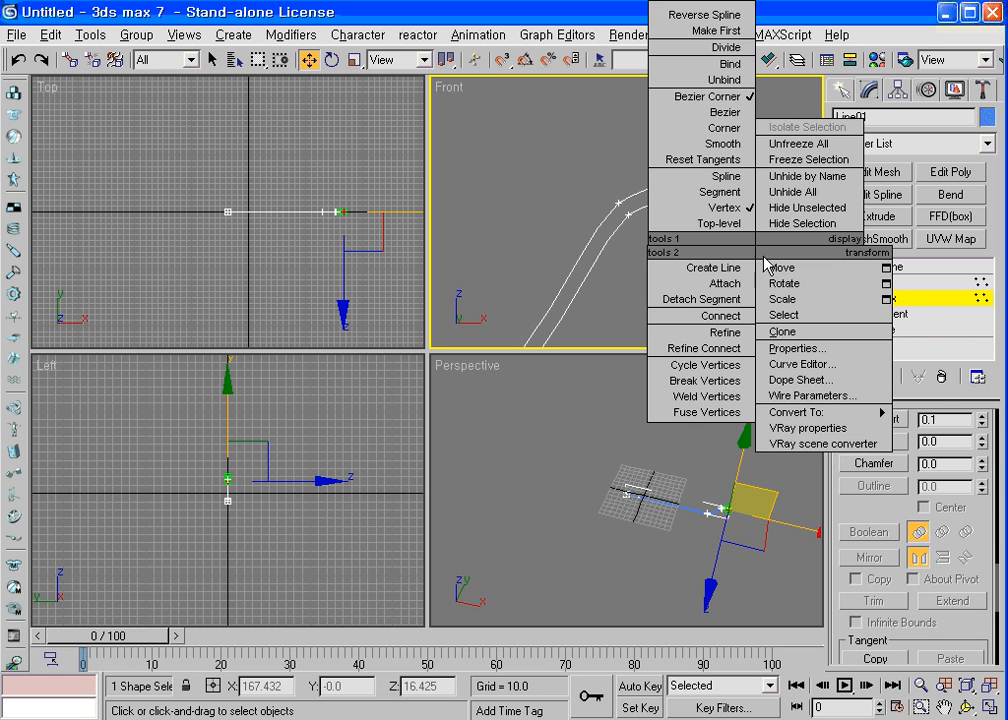
left_click(724, 144)
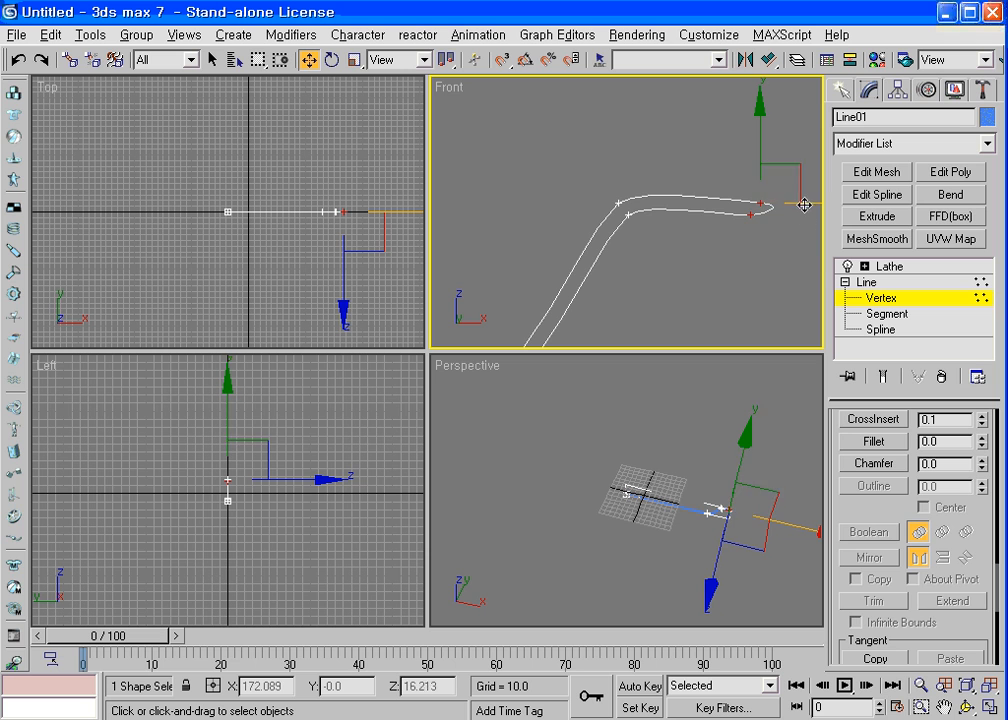
left_click_drag(801, 199, 801, 204)
key("ctrl+z")
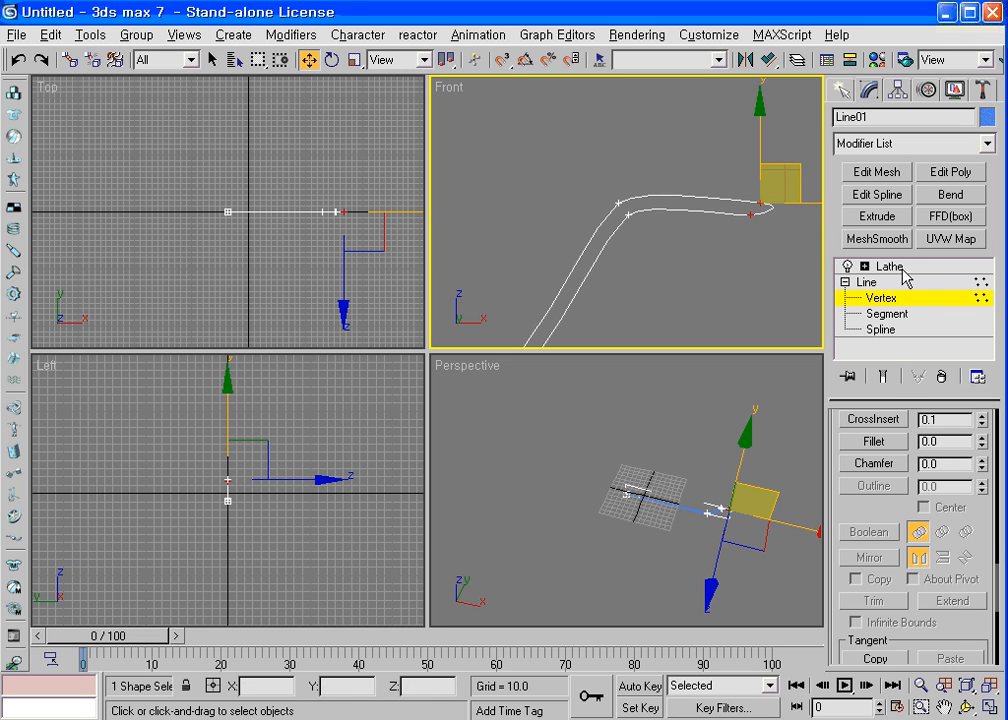
Check the thickened dish at the Lathe level, and reopen the Line's vertices with the end result shown during editing.
left_click(868, 266)
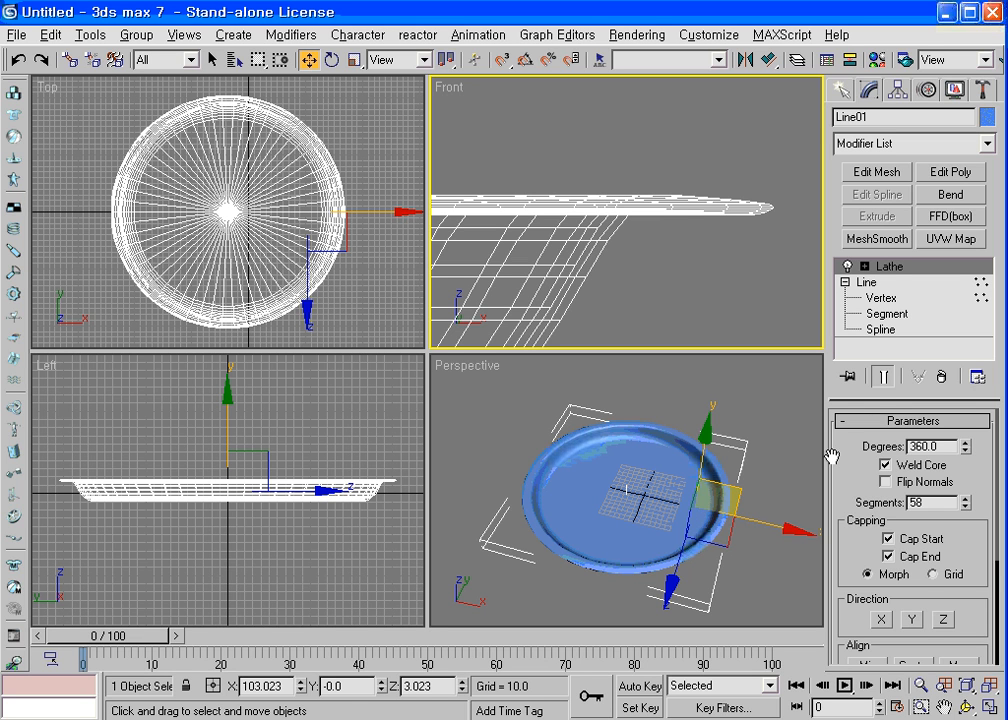
left_click(883, 298)
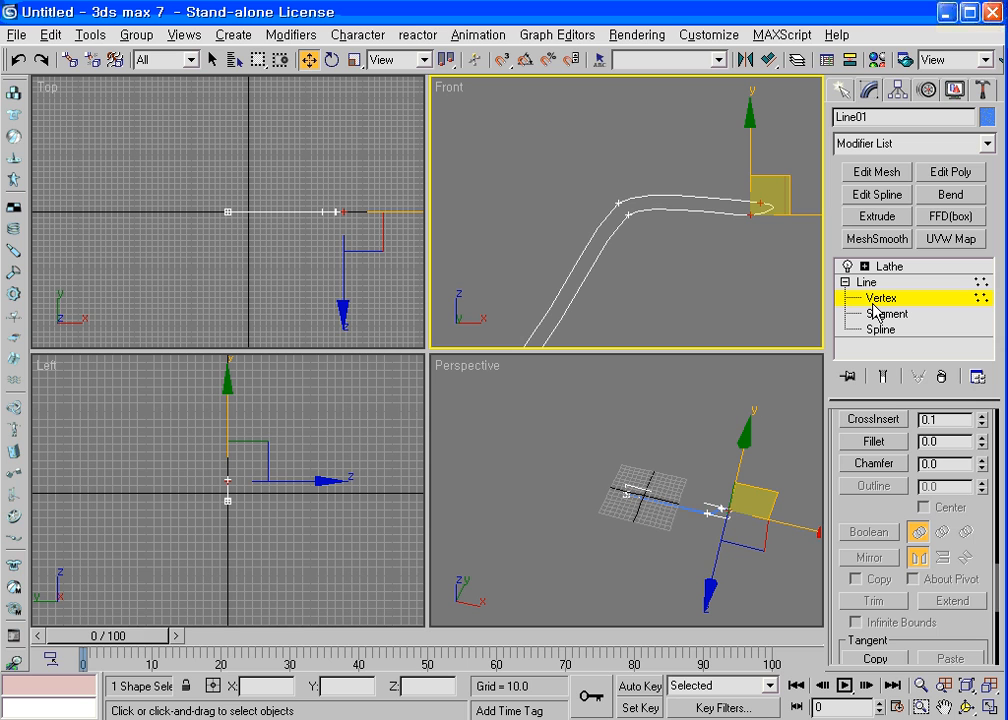
left_click(884, 380)
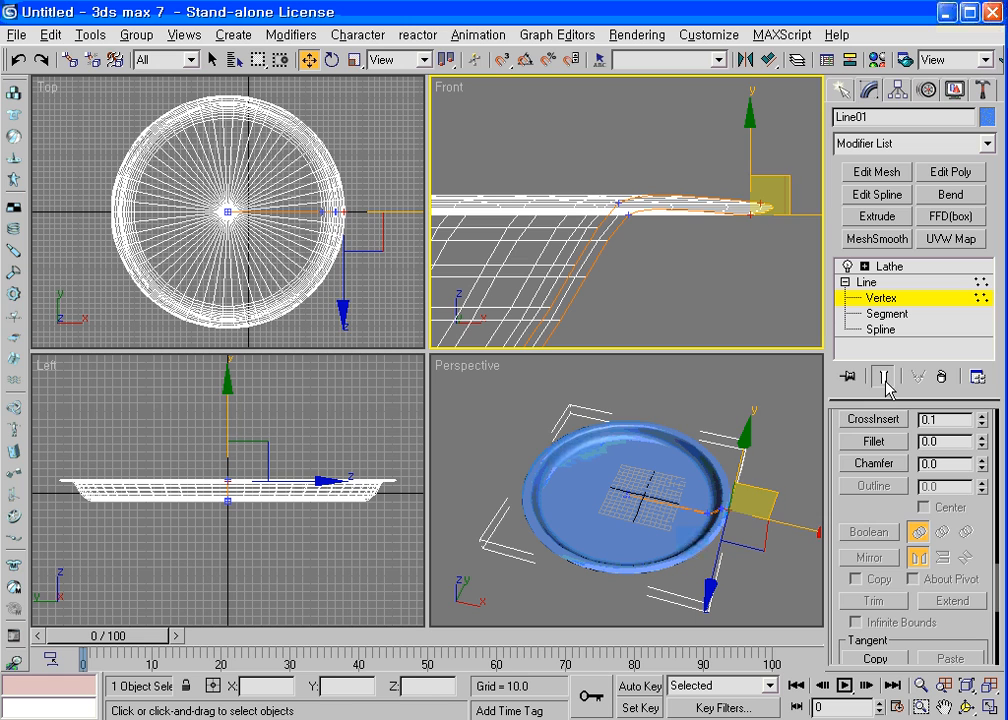
Select the two vertices where the wall meets the rim and try raising them while the lathed dish is shown.
left_click_drag(659, 189, 590, 275)
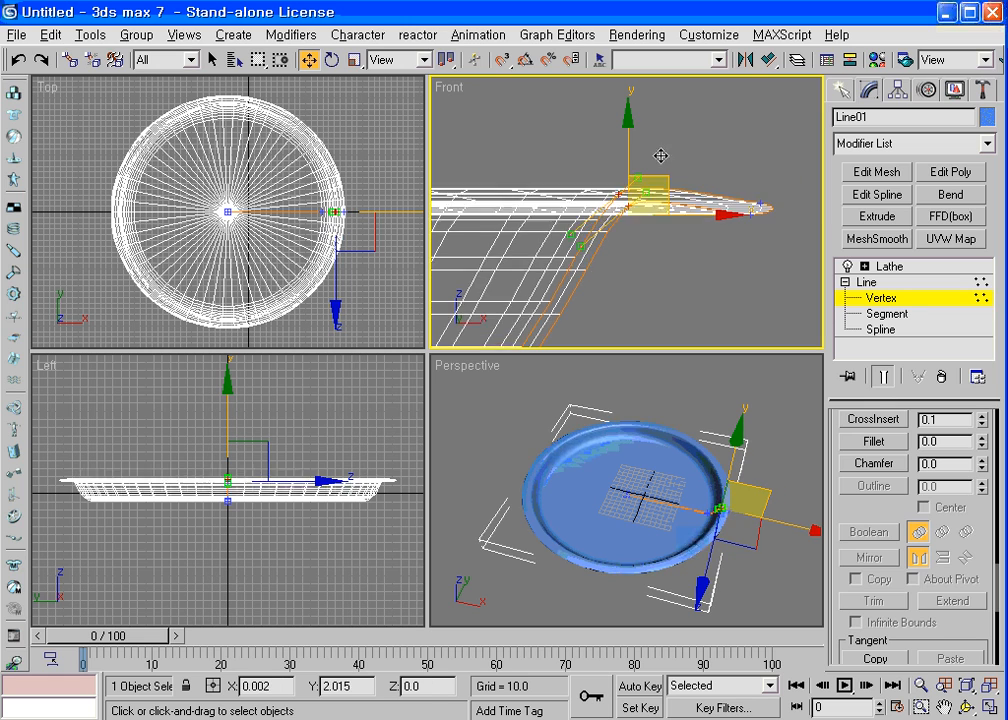
left_click_drag(660, 156, 587, 144)
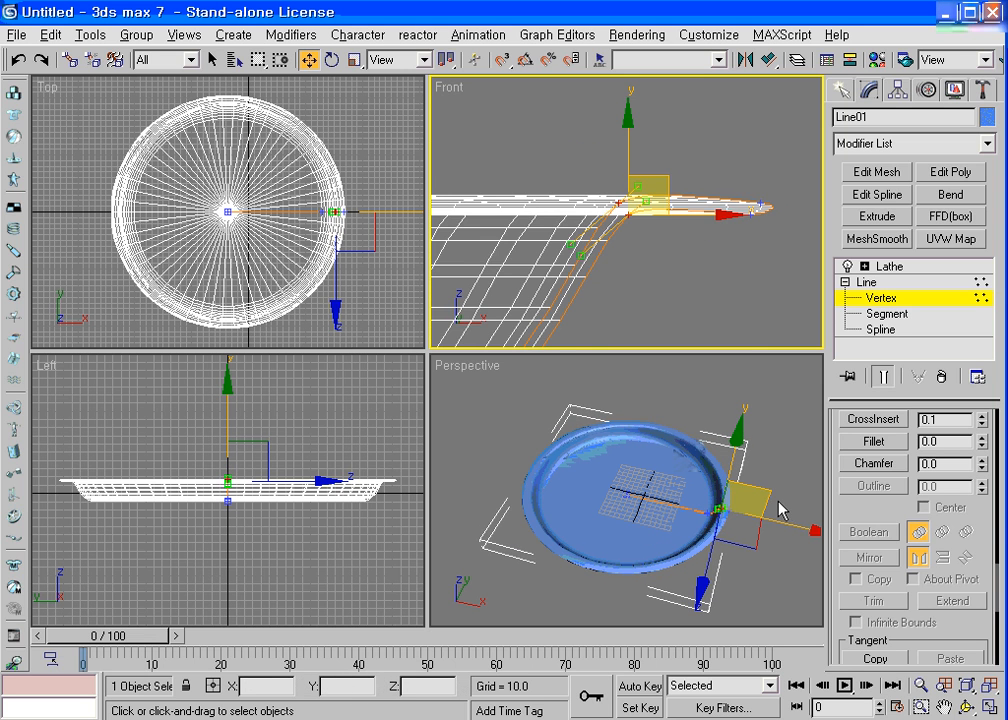
right_click(766, 545)
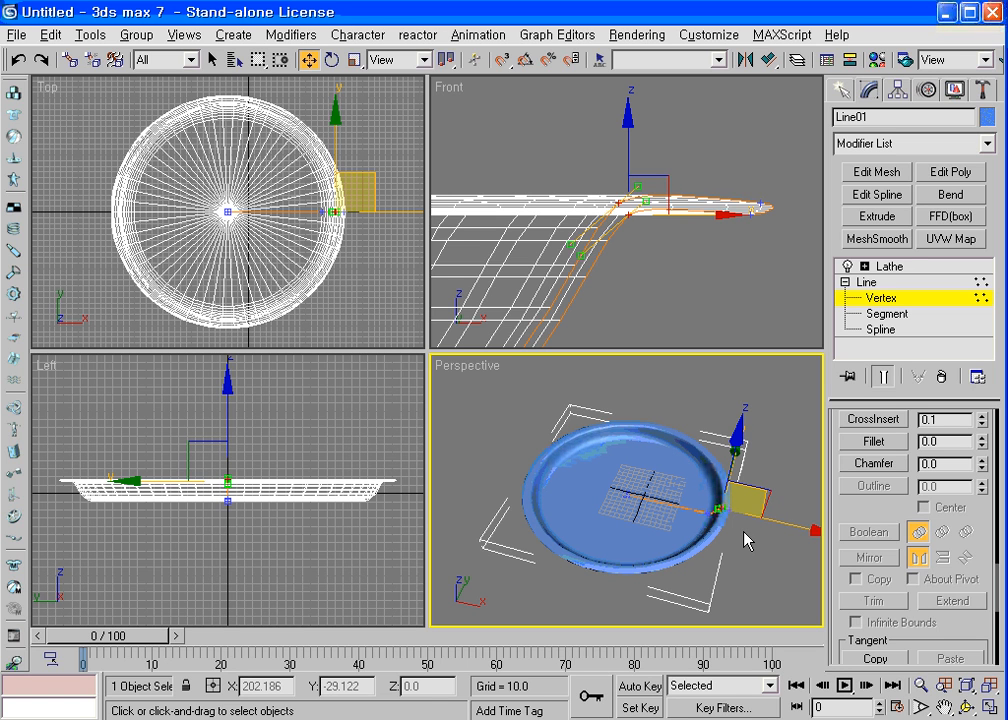